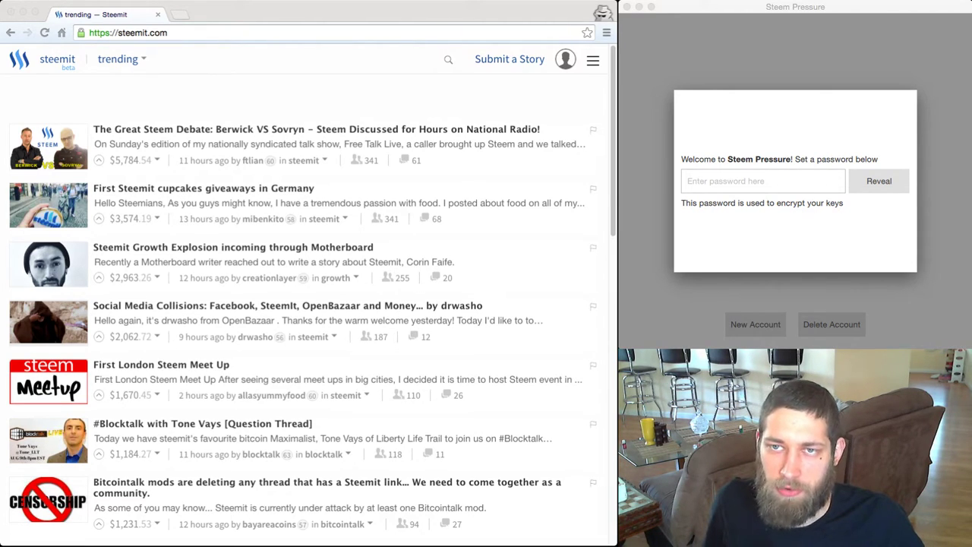
# Enter a four-character key-encryption password in Steem Pressure and confirm it.
pyautogui.click(762, 180)
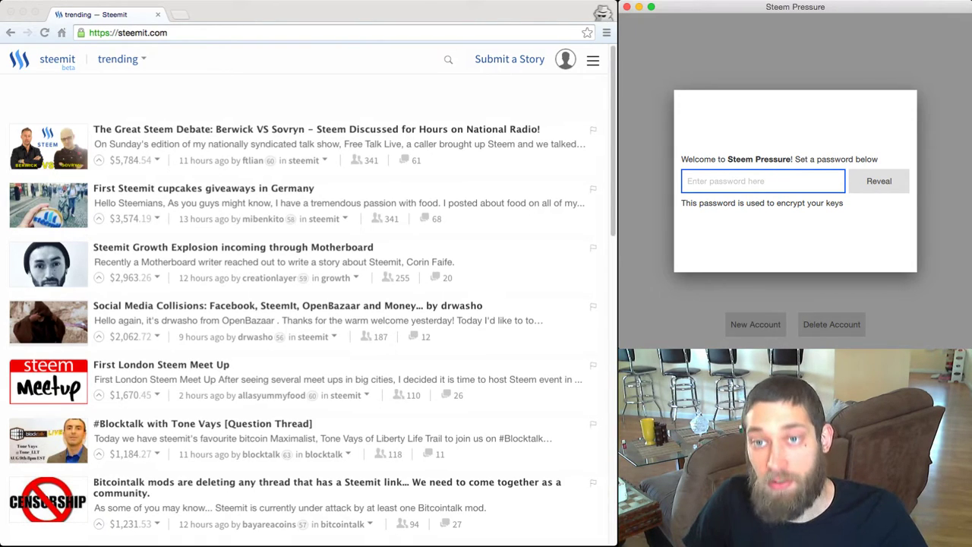
pyautogui.write('test')
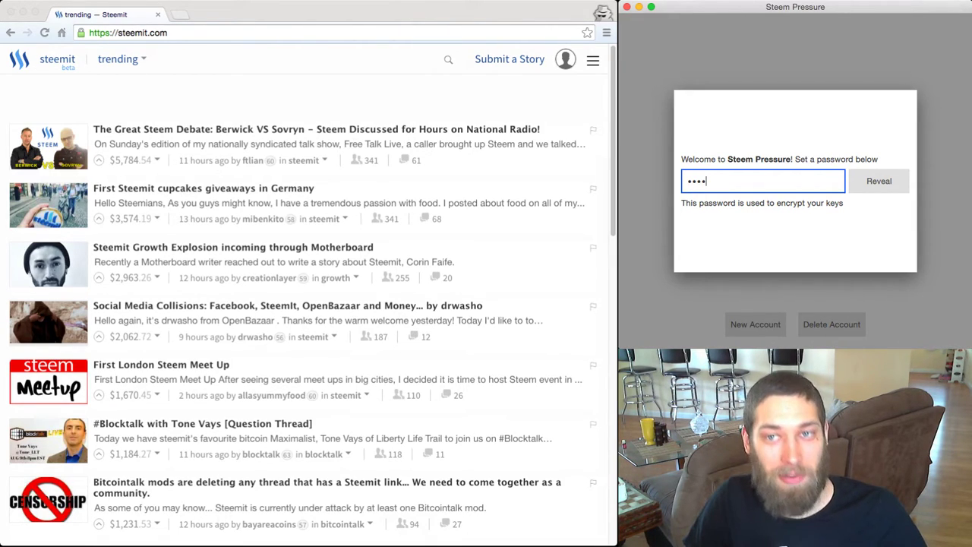
pyautogui.press('Return')
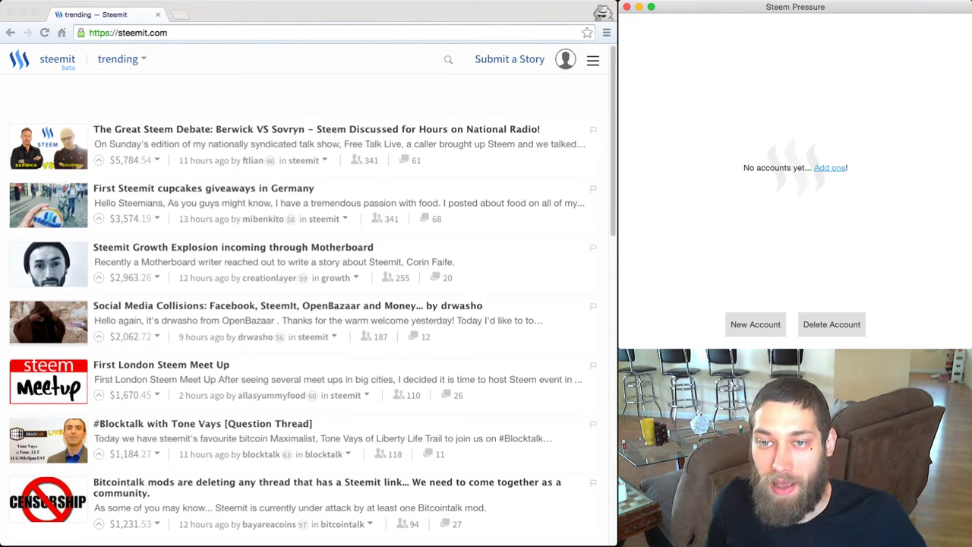
# Start adding a new account, then open the account's Wallet Permissions page in Steemit.
pyautogui.click(754, 324)
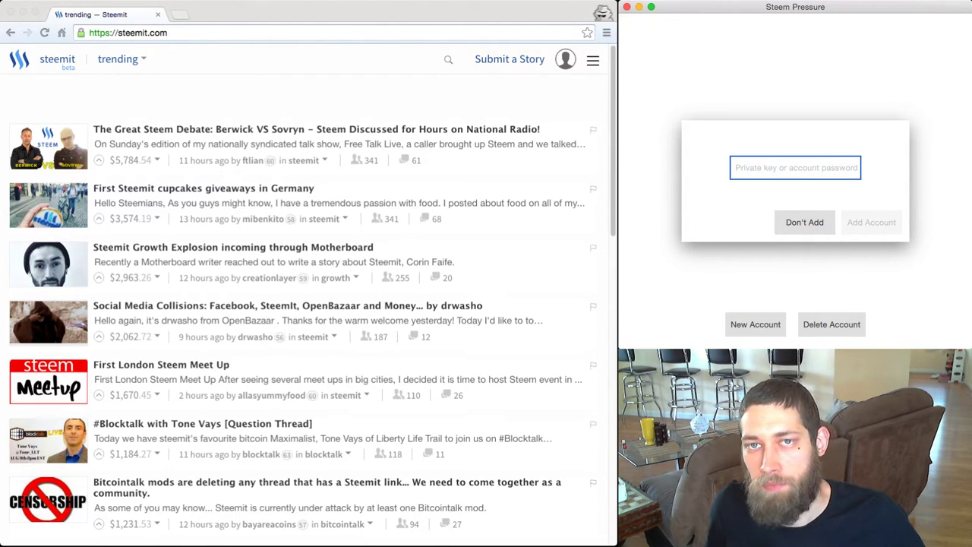
pyautogui.press('super+Tab')
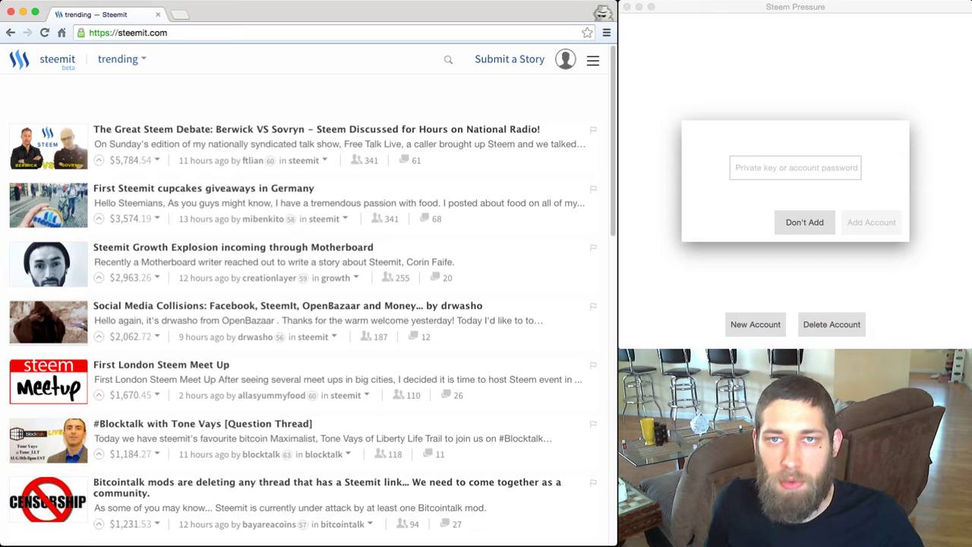
pyautogui.click(565, 59)
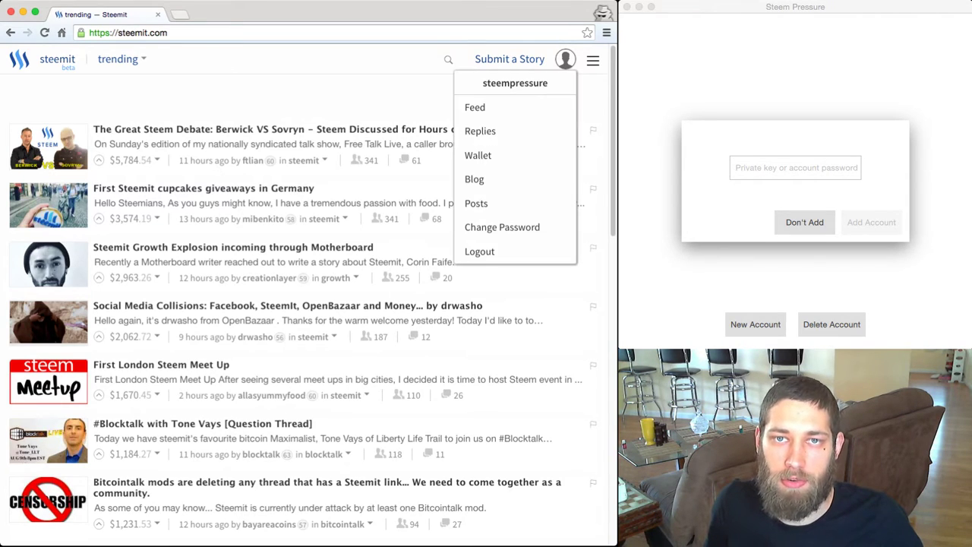
pyautogui.click(515, 155)
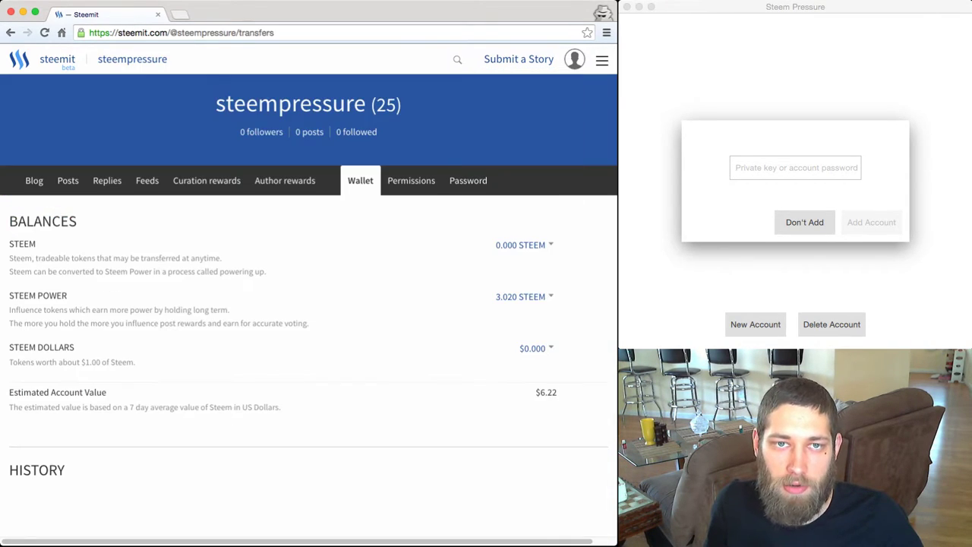
pyautogui.click(411, 180)
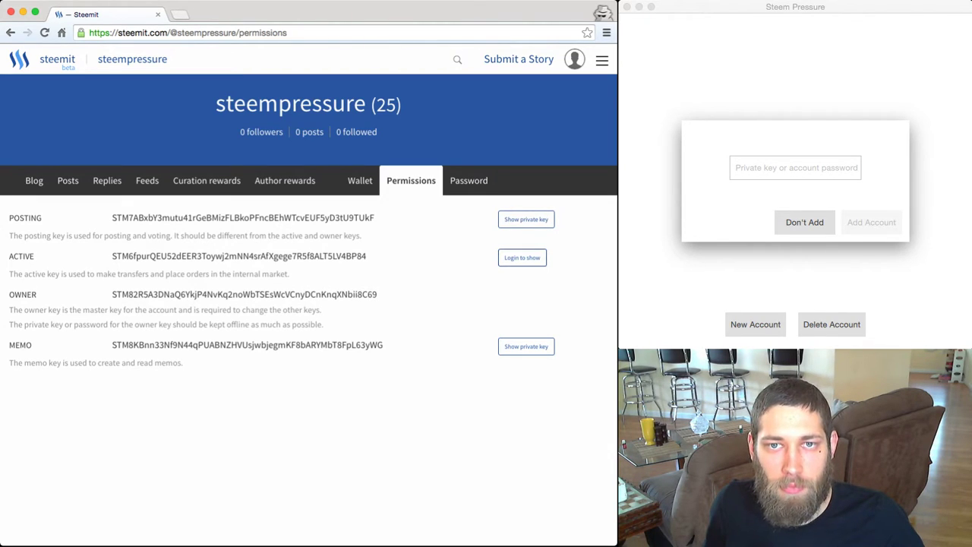
# Reveal the private posting key on the Permissions page and select it for copying.
pyautogui.click(522, 257)
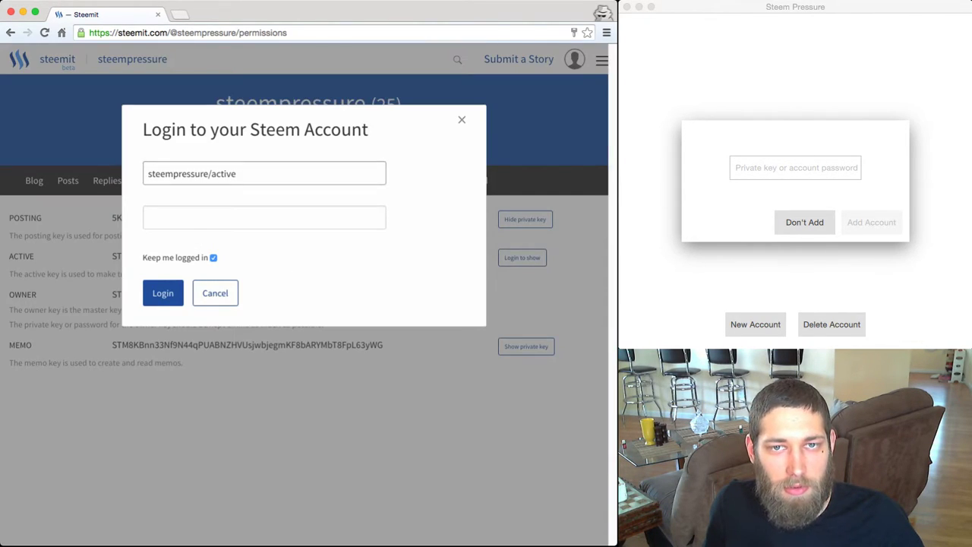
pyautogui.click(215, 292)
pyautogui.click(526, 219)
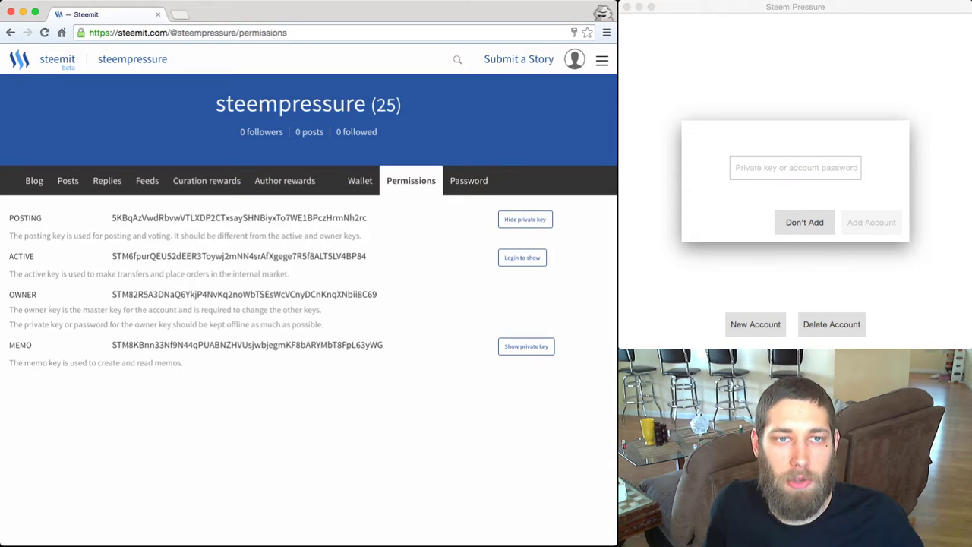
pyautogui.doubleClick(239, 218)
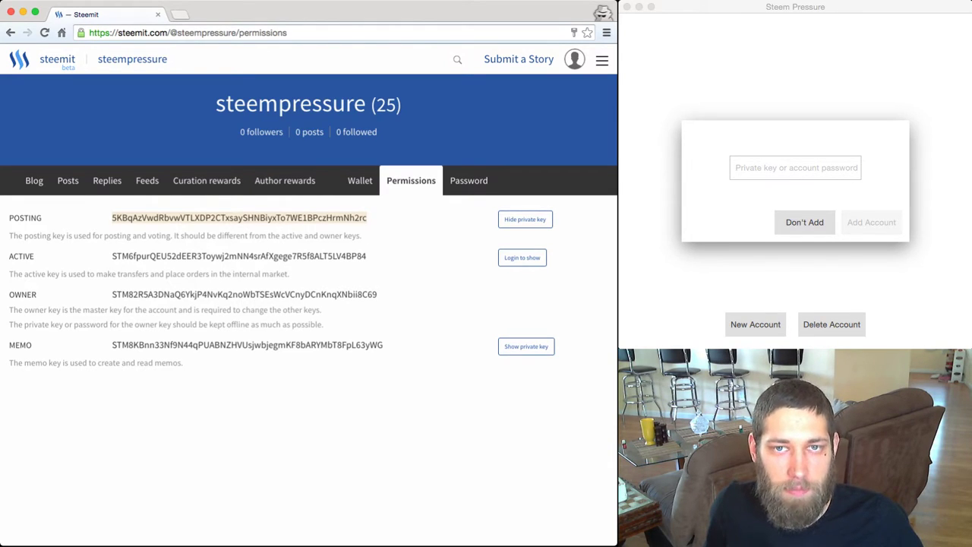
pyautogui.doubleClick(239, 218)
pyautogui.press('super+c')
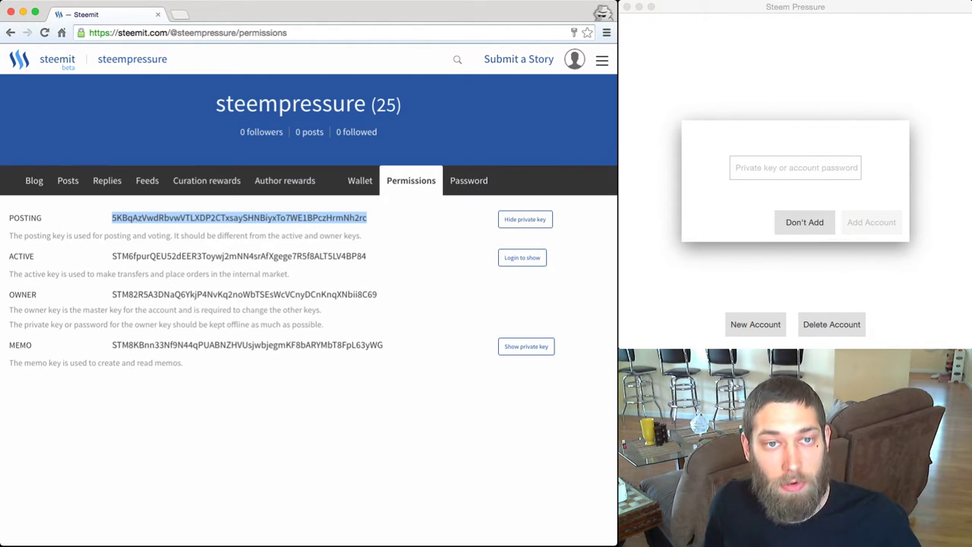
# Import an account from the pasted posting key, then delete that account again.
pyautogui.click(795, 167)
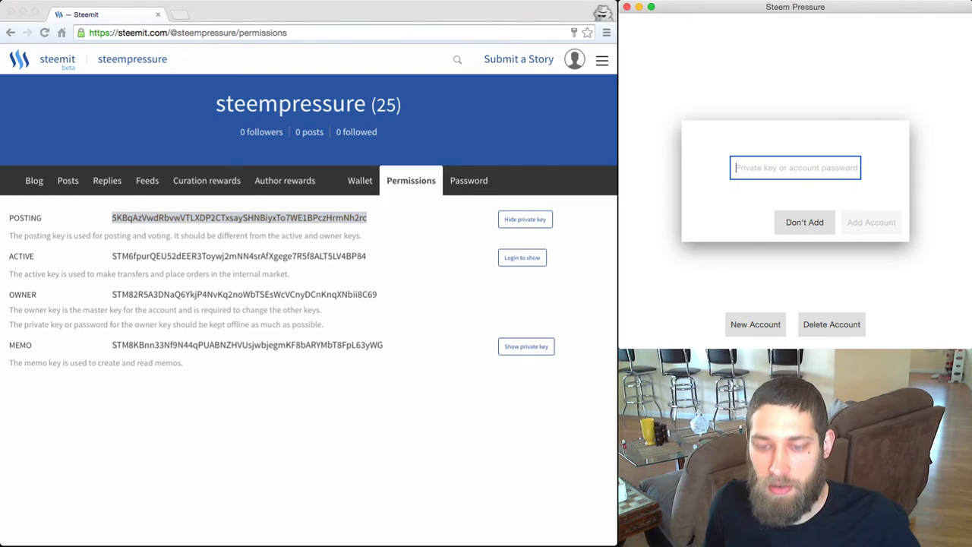
pyautogui.press('super+v')
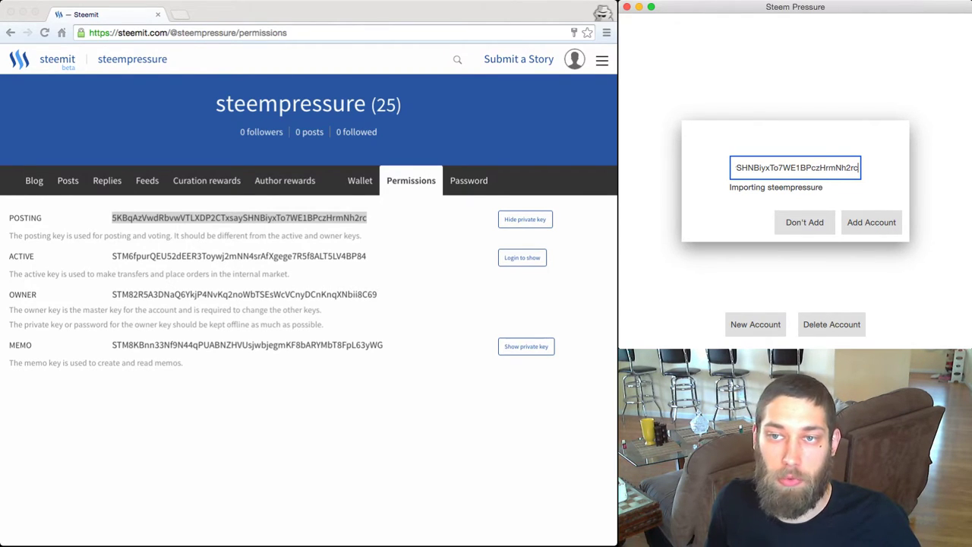
pyautogui.press('Return')
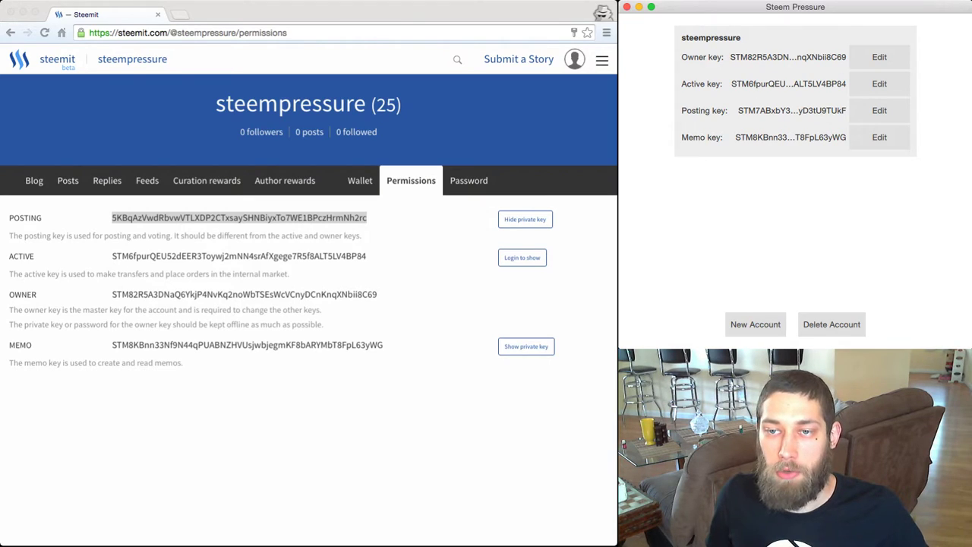
pyautogui.click(831, 324)
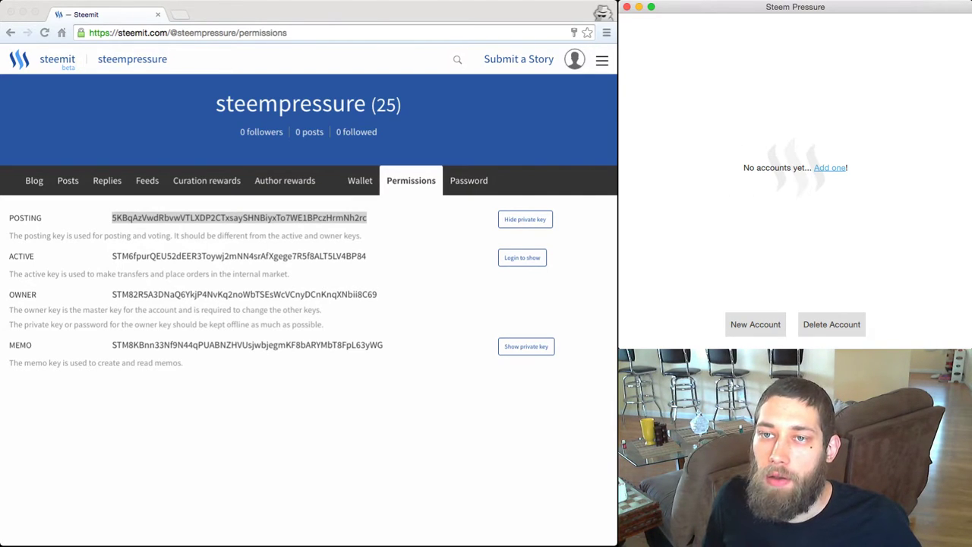
# Re-add the account from its pasted password under the account name 'steempressure'.
pyautogui.click(829, 168)
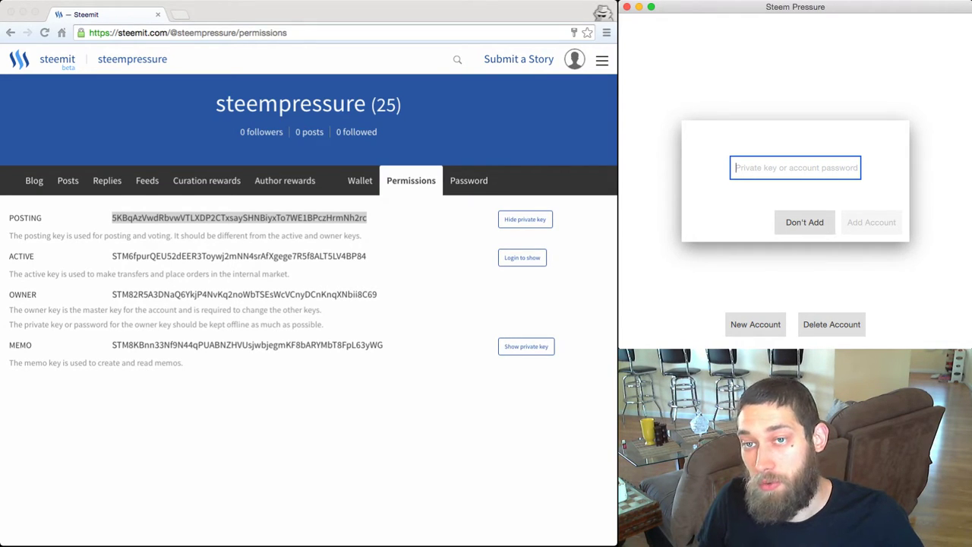
pyautogui.press('super+v')
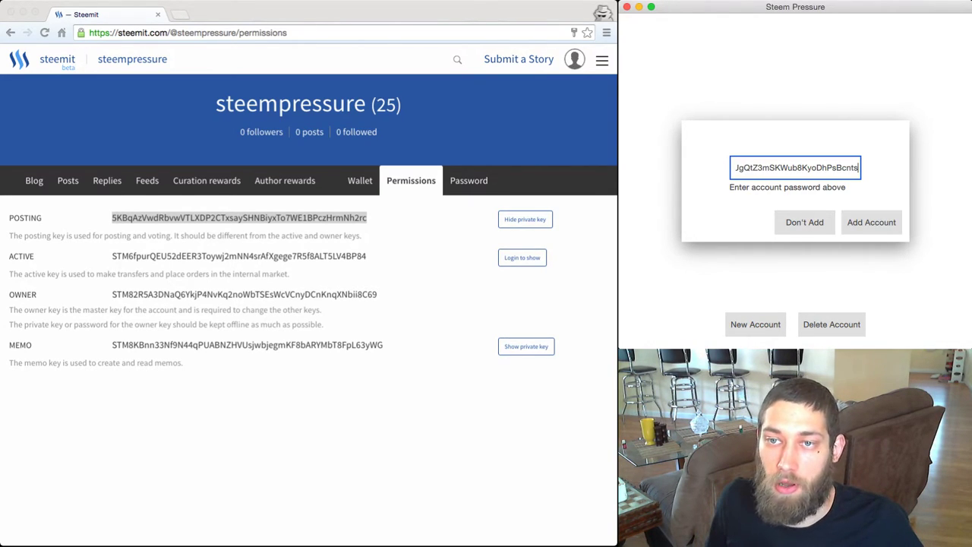
pyautogui.press('Return')
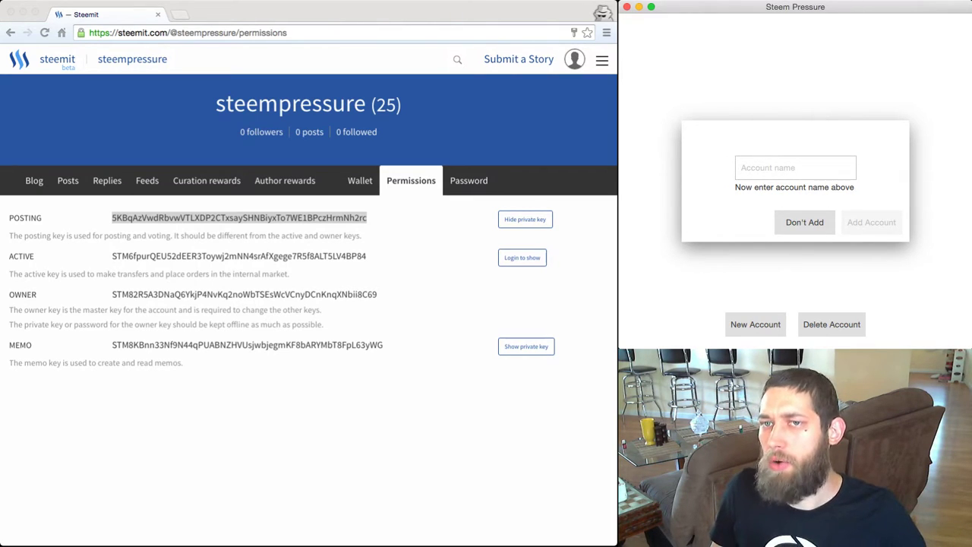
pyautogui.click(795, 168)
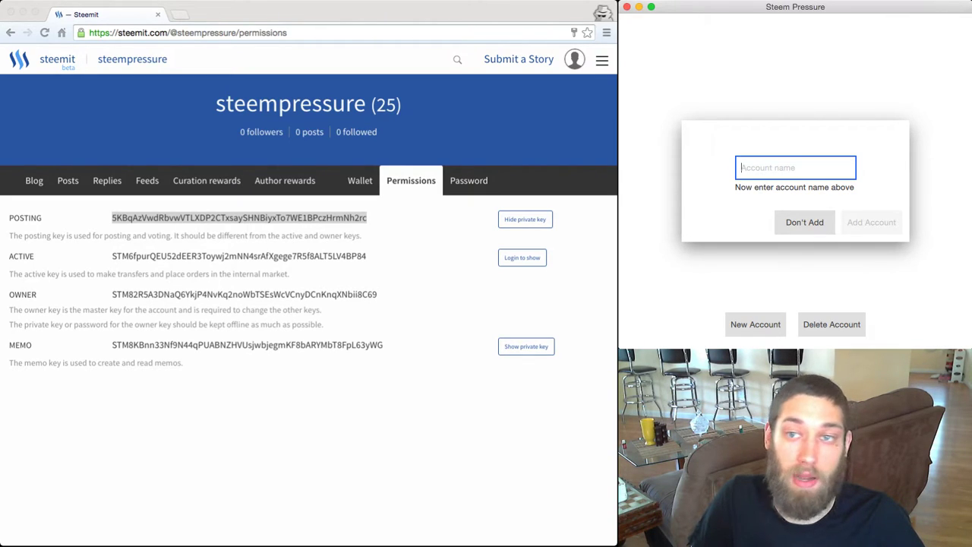
pyautogui.write('steempressure')
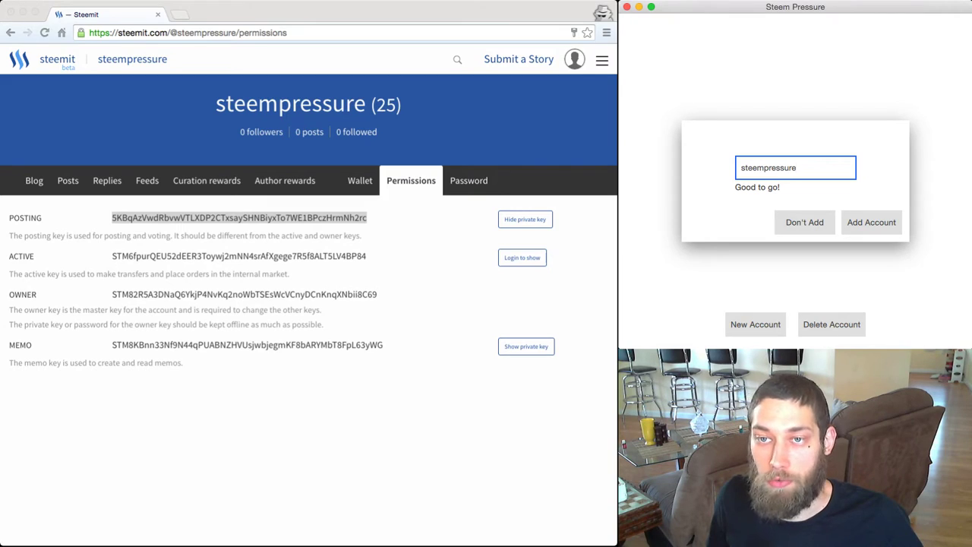
pyautogui.press('Return')
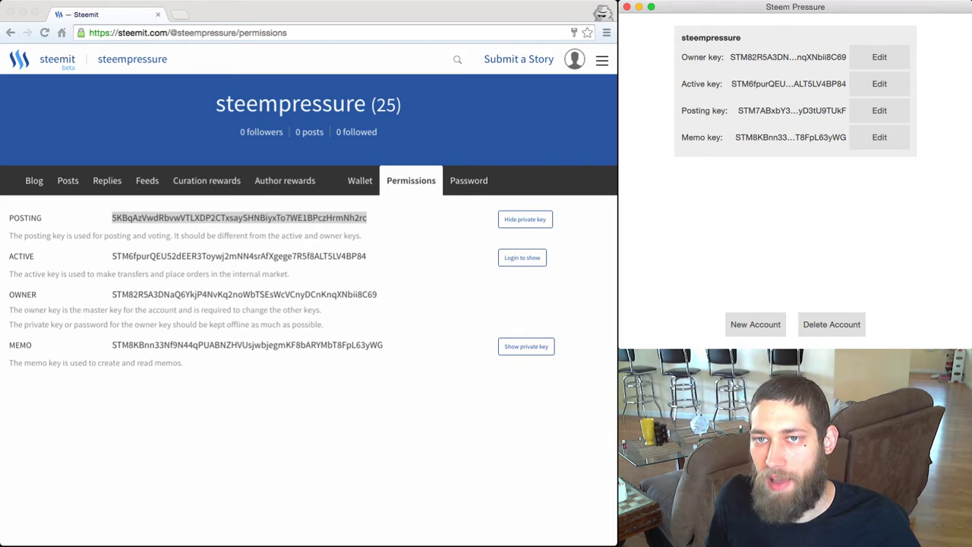
# Inspect the Active, Owner, Posting and Memo key edit views, leaving each unchanged.
pyautogui.click(879, 83)
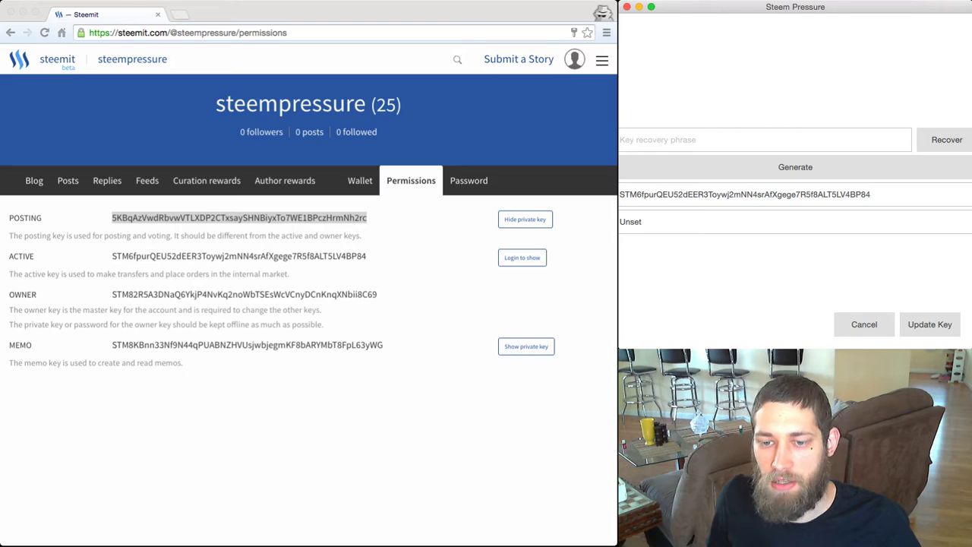
pyautogui.click(790, 222)
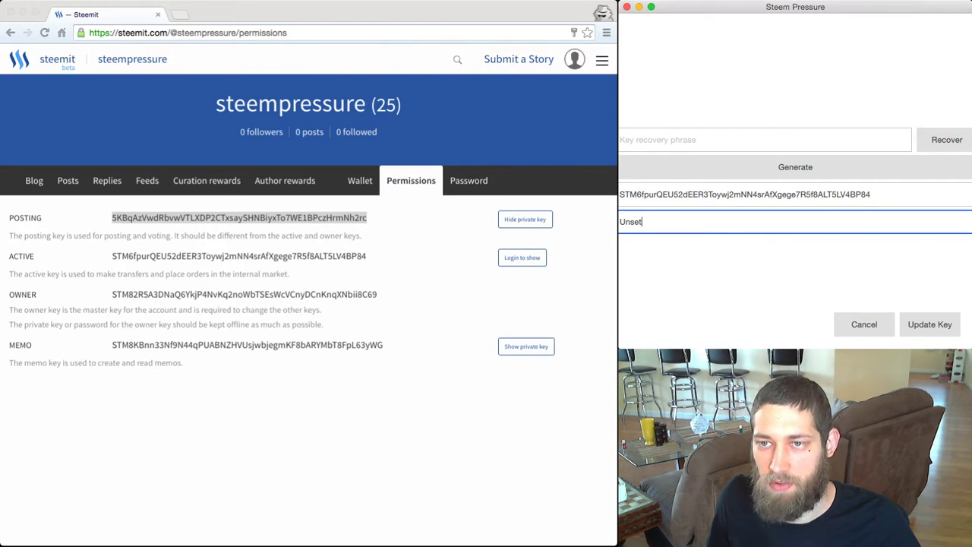
pyautogui.press('Return')
pyautogui.click(879, 57)
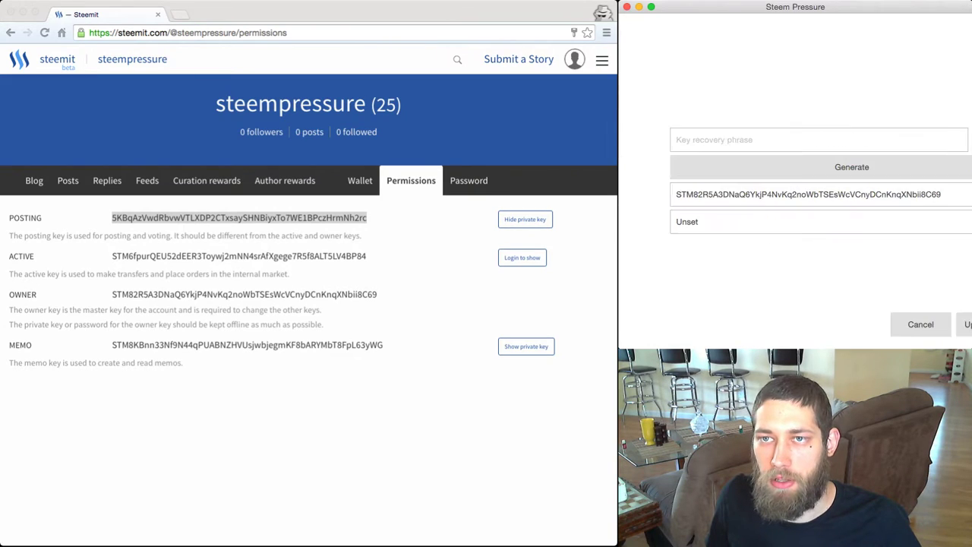
pyautogui.press('Escape')
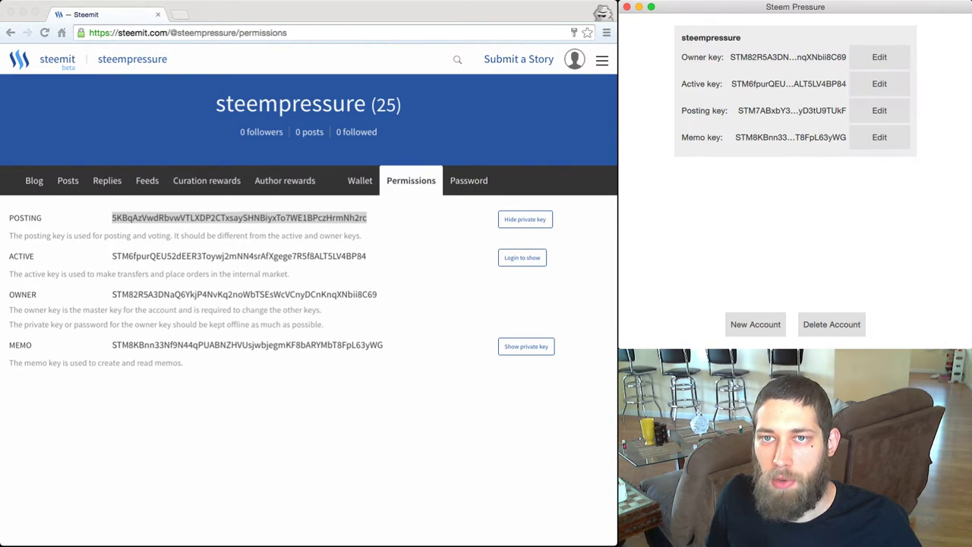
pyautogui.click(879, 110)
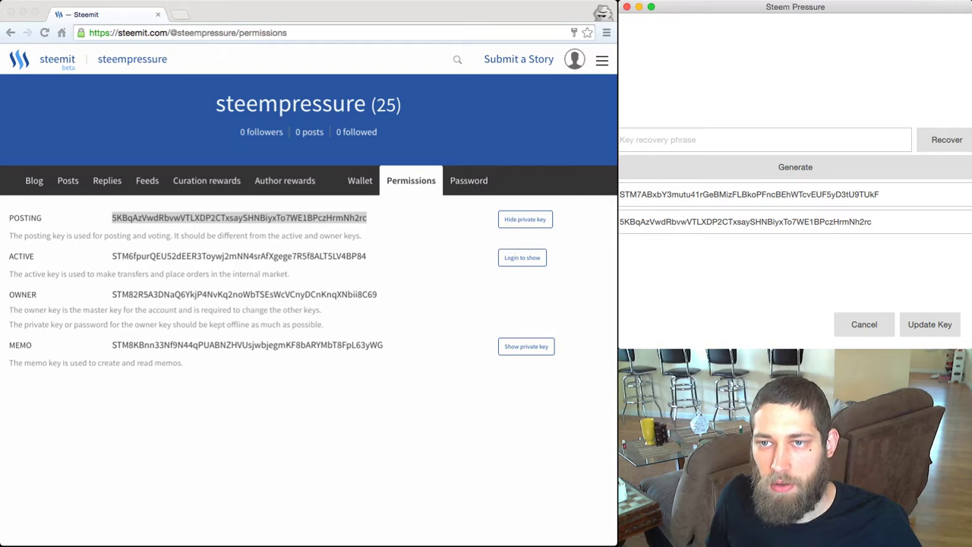
pyautogui.click(864, 324)
pyautogui.click(879, 136)
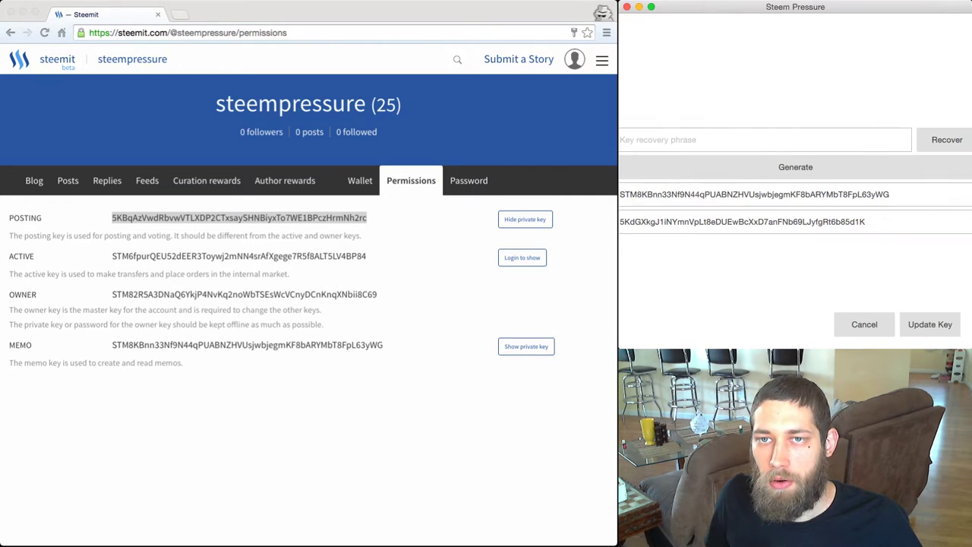
pyautogui.press('Escape')
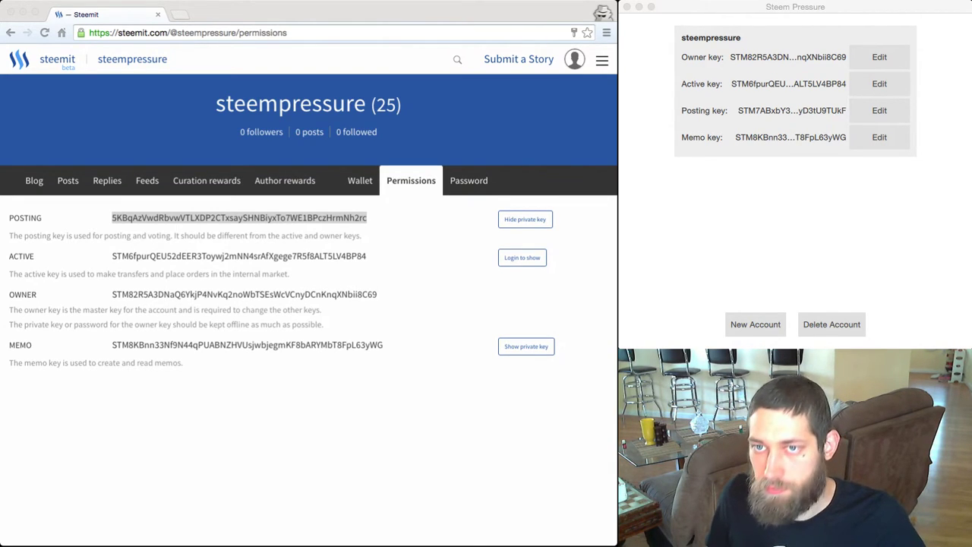
# Replace the Active key's 'Unset' private key with the pasted active private key and save.
pyautogui.press('super+Tab')
pyautogui.click(879, 83)
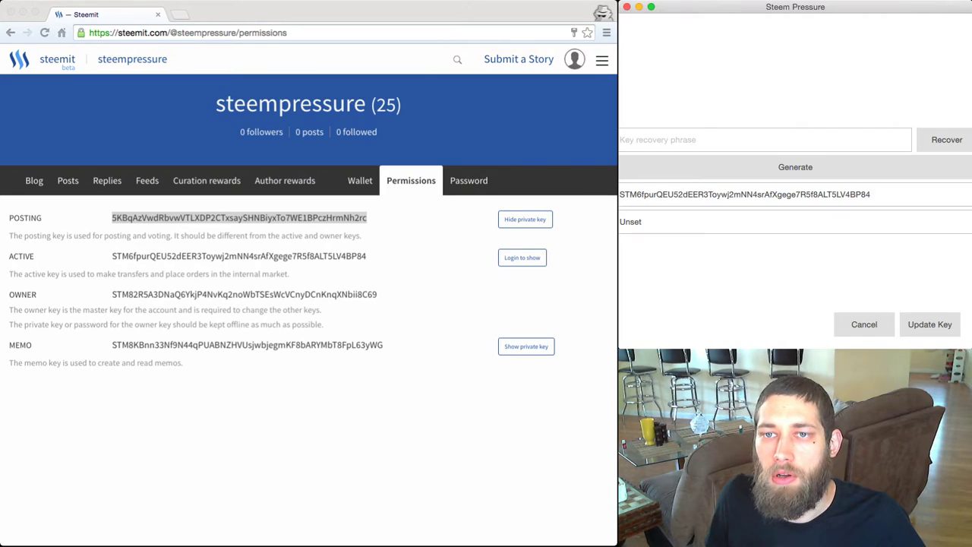
pyautogui.click(789, 221)
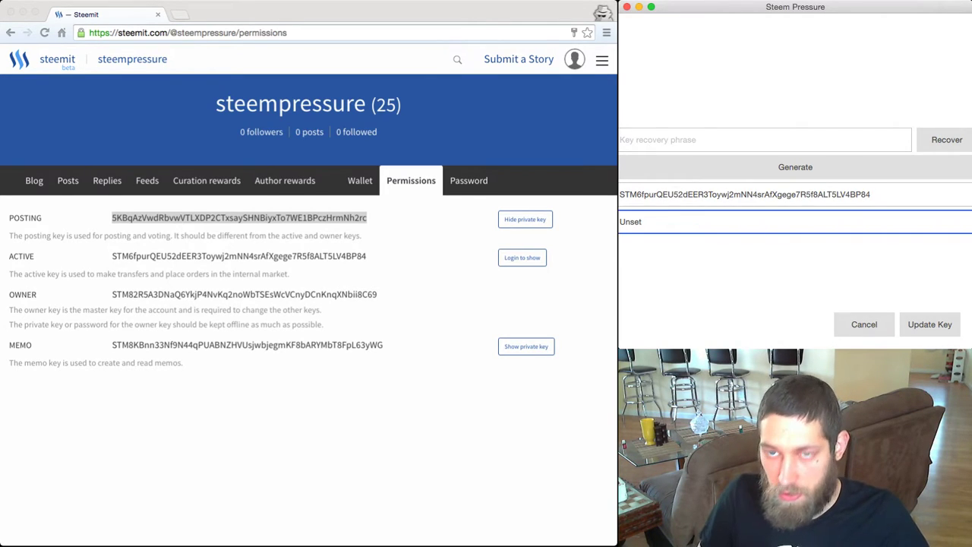
pyautogui.press('BackSpace')
pyautogui.press('BackSpace')
pyautogui.press('BackSpace')
pyautogui.press('BackSpace')
pyautogui.press('BackSpace')
pyautogui.press('super+v')
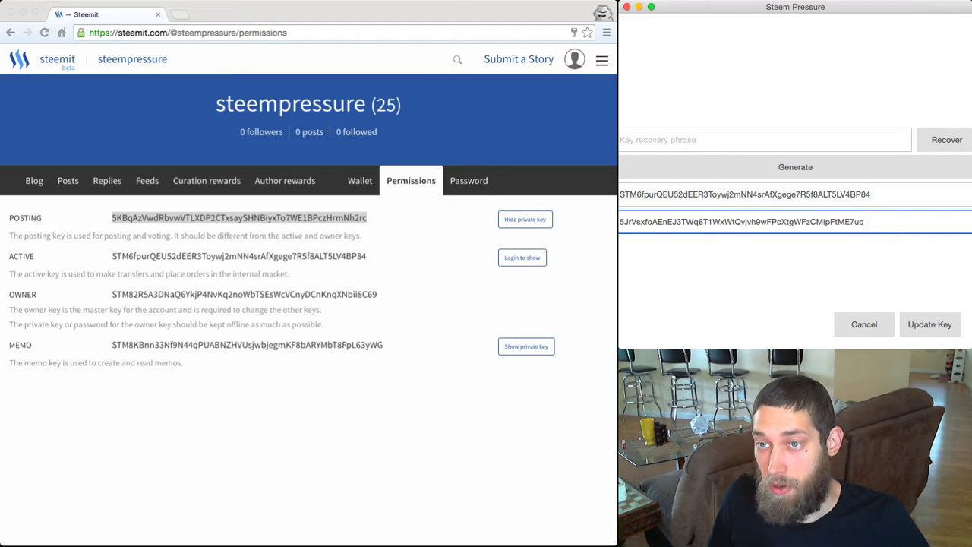
pyautogui.press('Return')
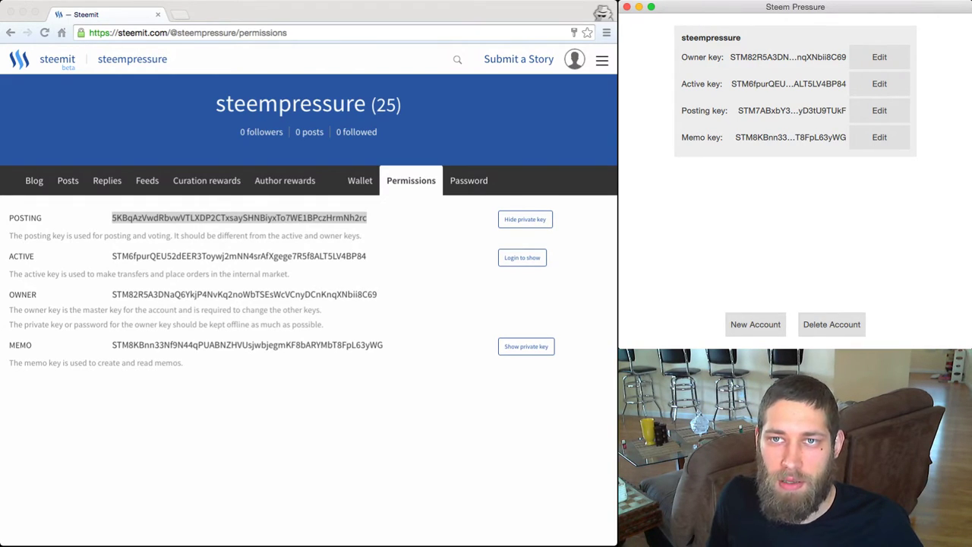
# Reopen the Active key to confirm the private key was saved, then return to the list.
pyautogui.click(879, 84)
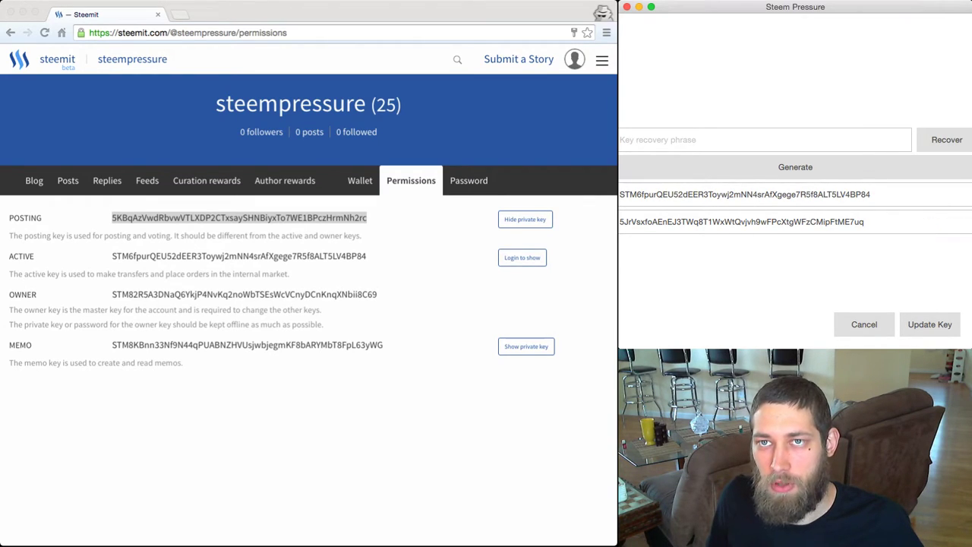
pyautogui.click(863, 324)
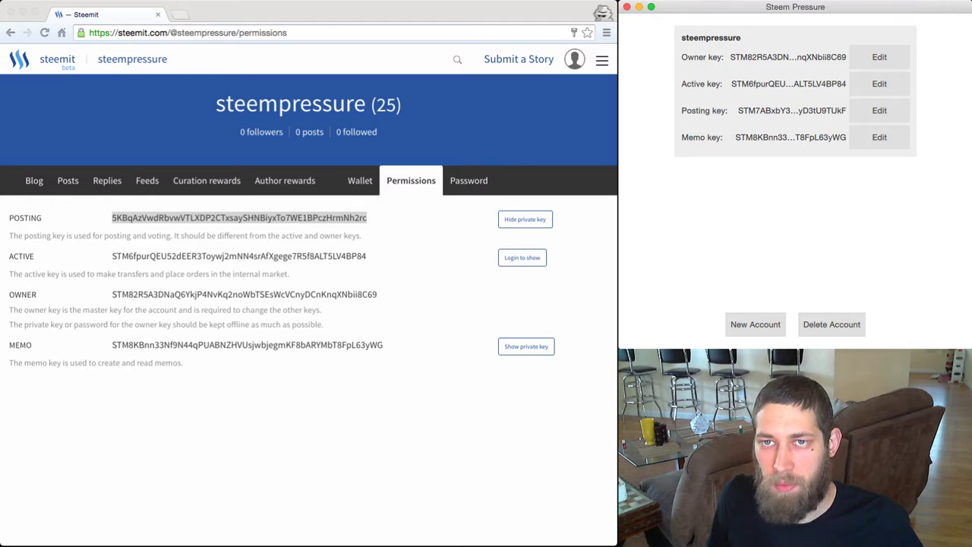
pyautogui.click(879, 137)
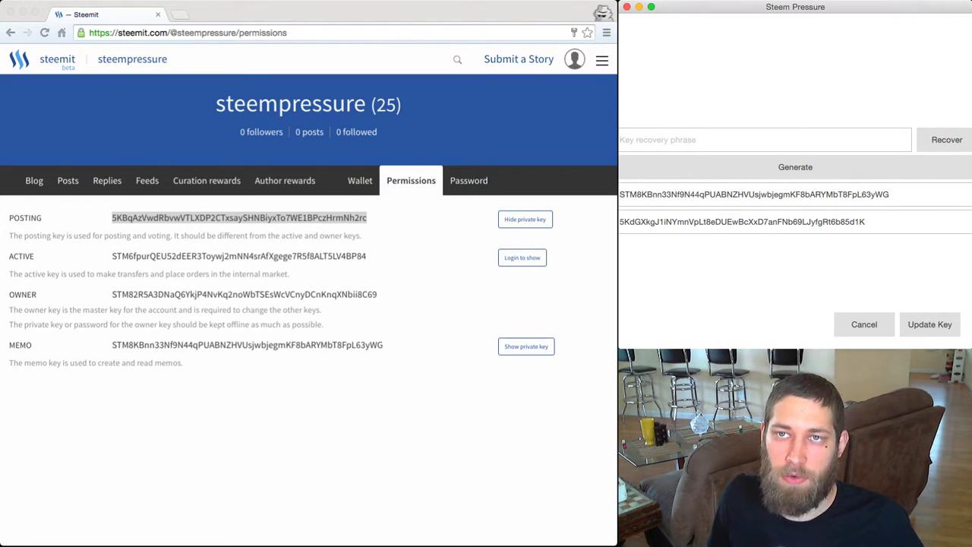
# Generate new memo key pairs repeatedly, ending with public key STM76Tatw….
pyautogui.click(795, 167)
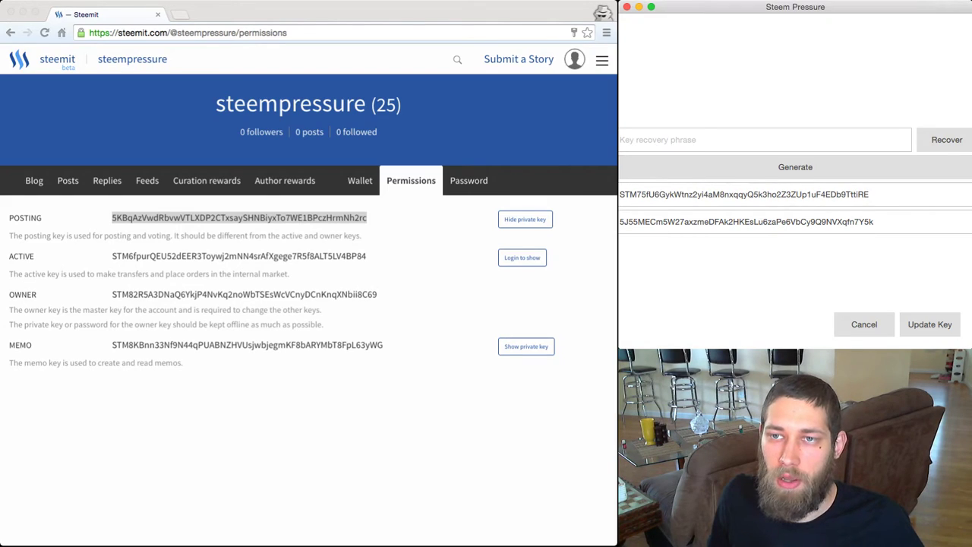
pyautogui.click(795, 167)
pyautogui.click(795, 167)
pyautogui.click(795, 167)
pyautogui.click(795, 167)
pyautogui.click(795, 167)
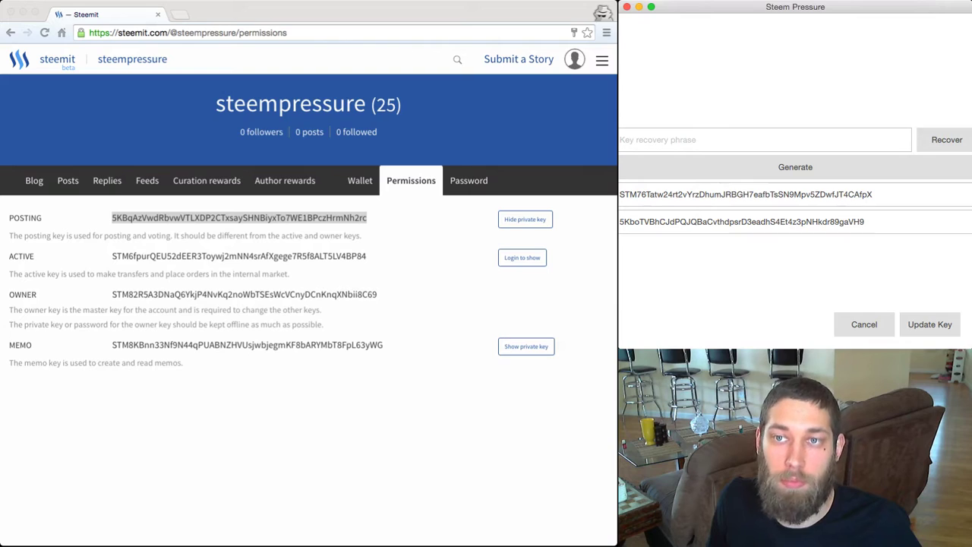
pyautogui.click(765, 140)
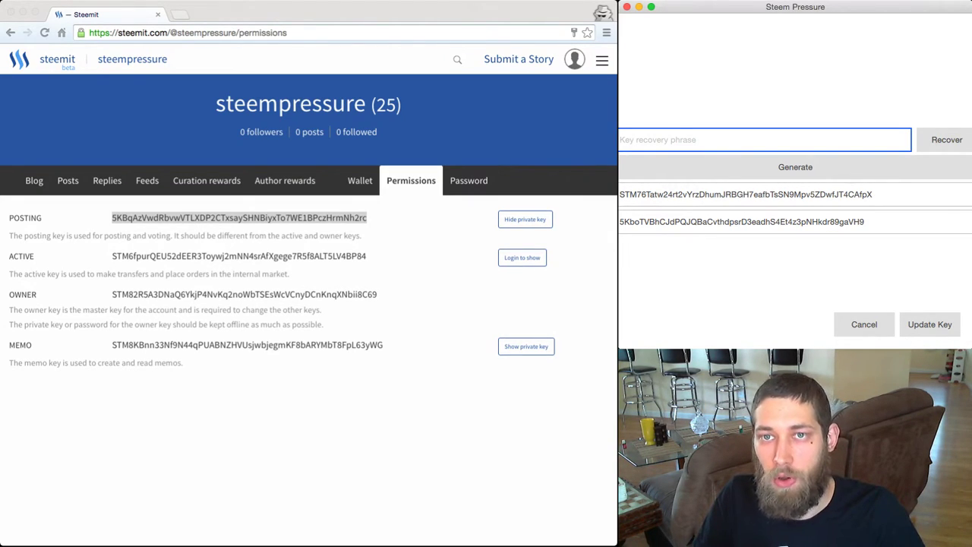
pyautogui.write('m')
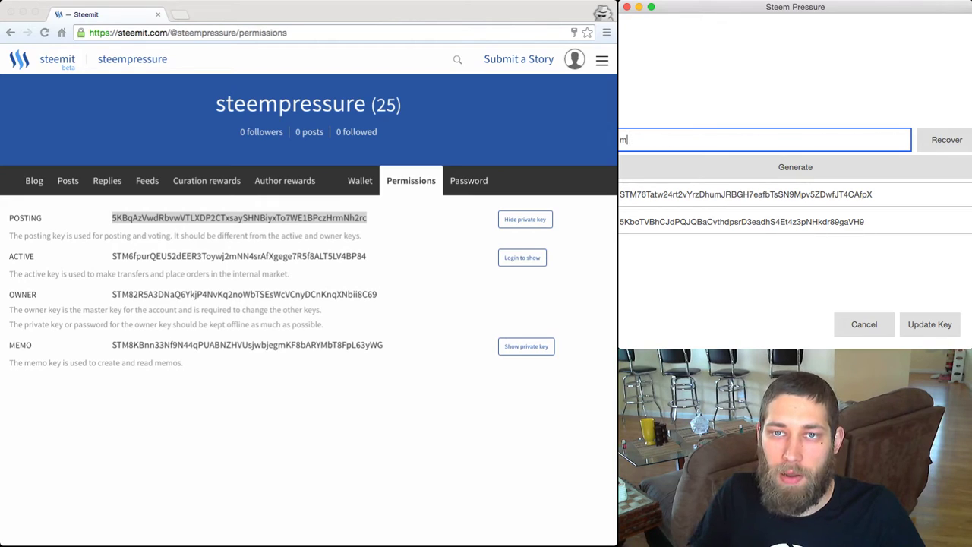
pyautogui.write('y amazing key')
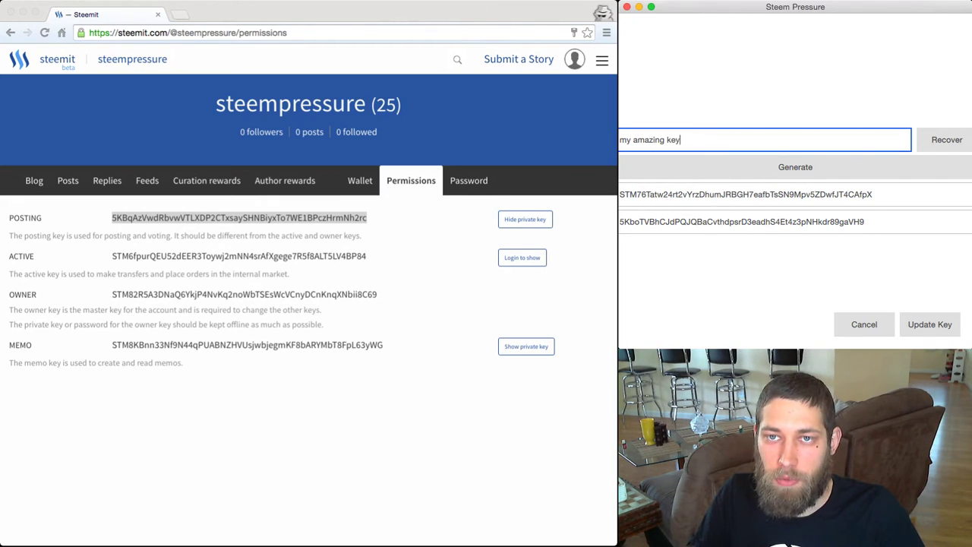
pyautogui.write(' recovery phrase')
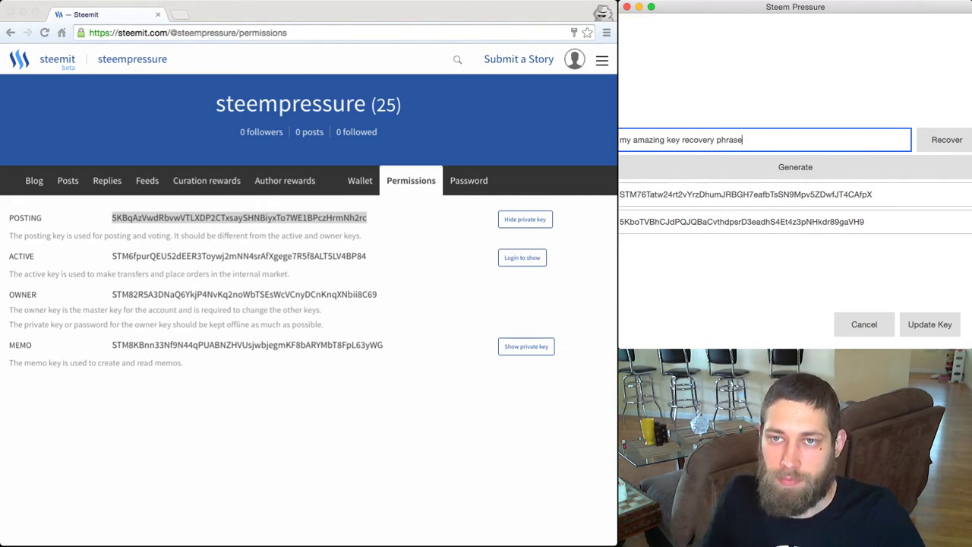
pyautogui.press('Return')
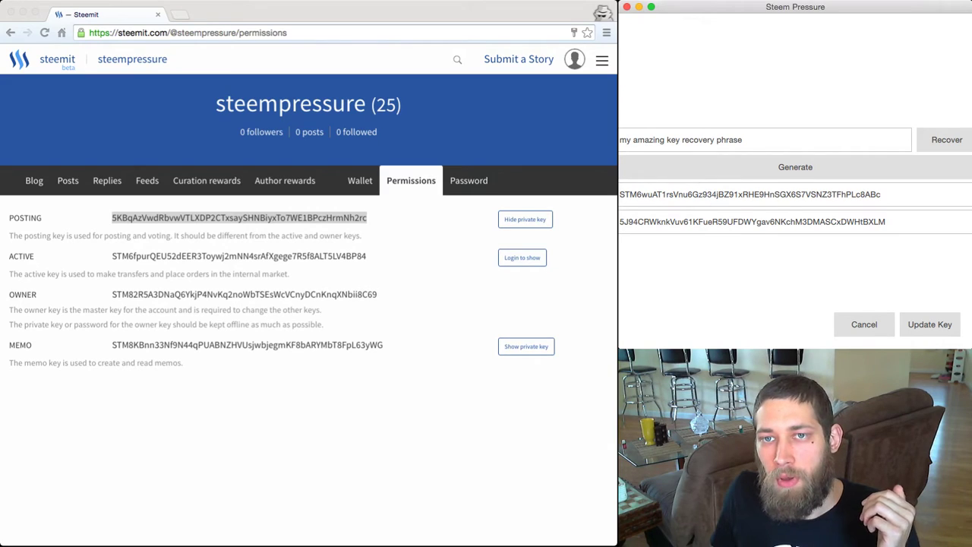
pyautogui.click(763, 140)
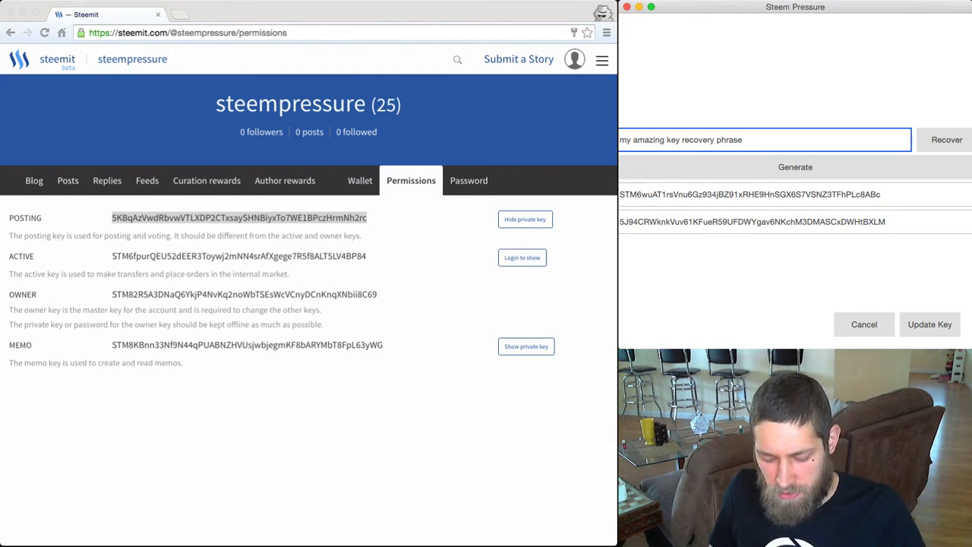
pyautogui.write('e')
pyautogui.press('Return')
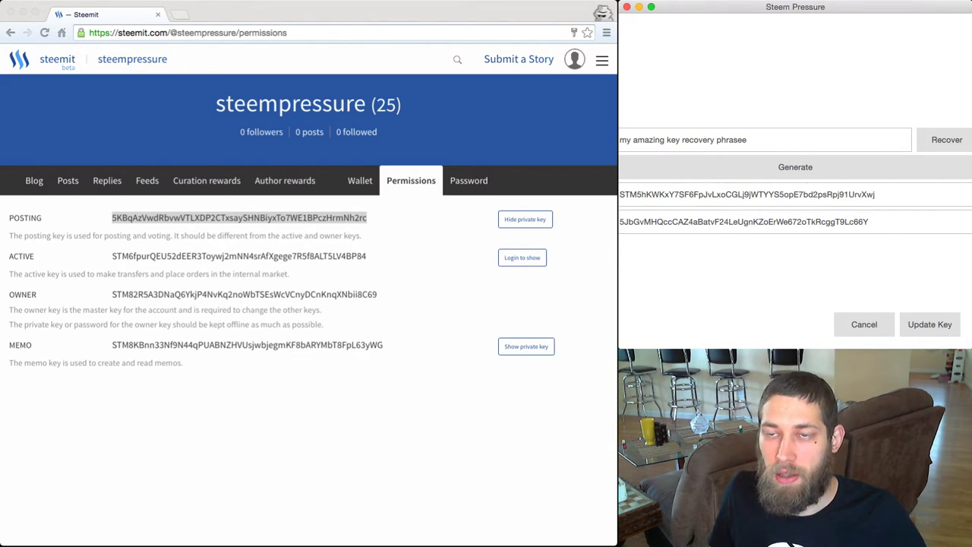
pyautogui.click(763, 140)
pyautogui.press('BackSpace')
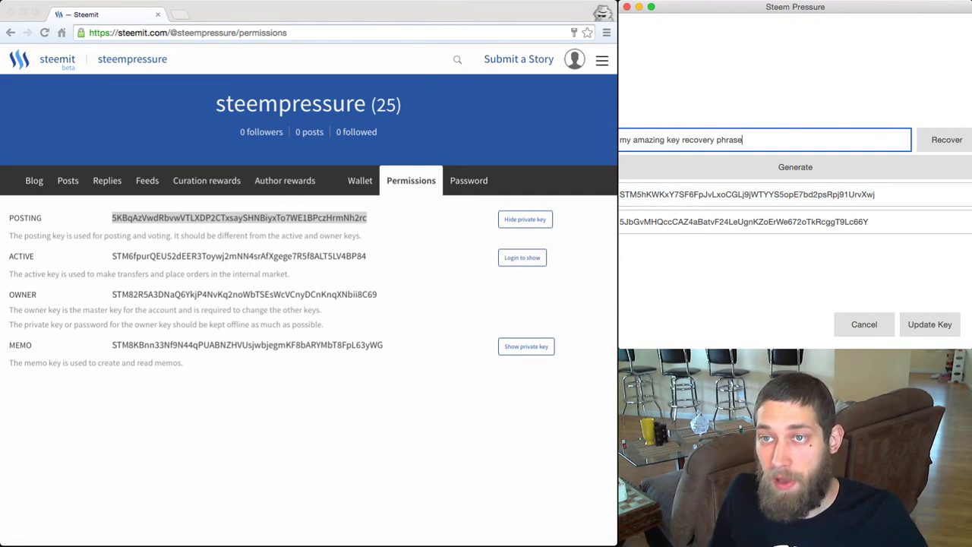
pyautogui.press('Return')
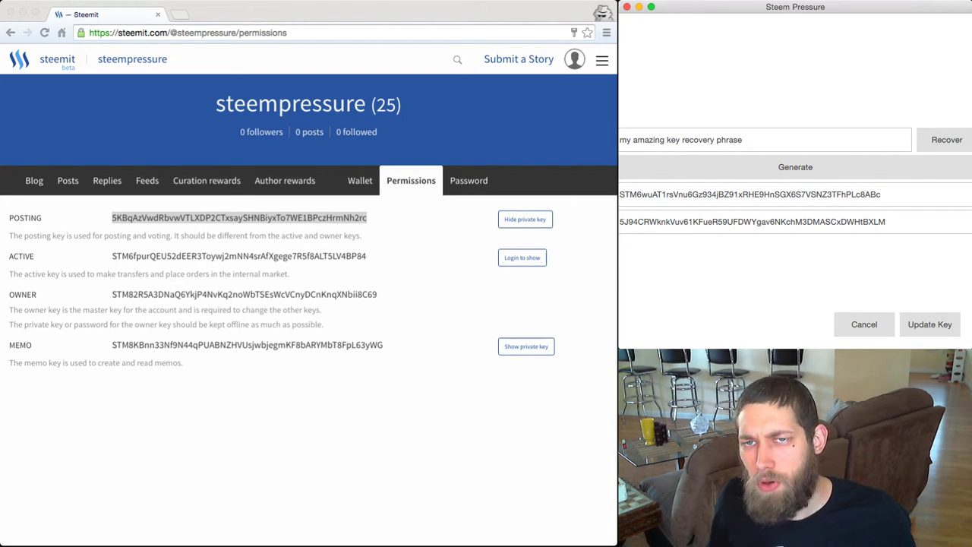
# Generate a fresh memo key pair, STM6bPBV5USz…vDyFFYiUzQF, and save it as the memo key.
pyautogui.click(795, 167)
pyautogui.click(795, 167)
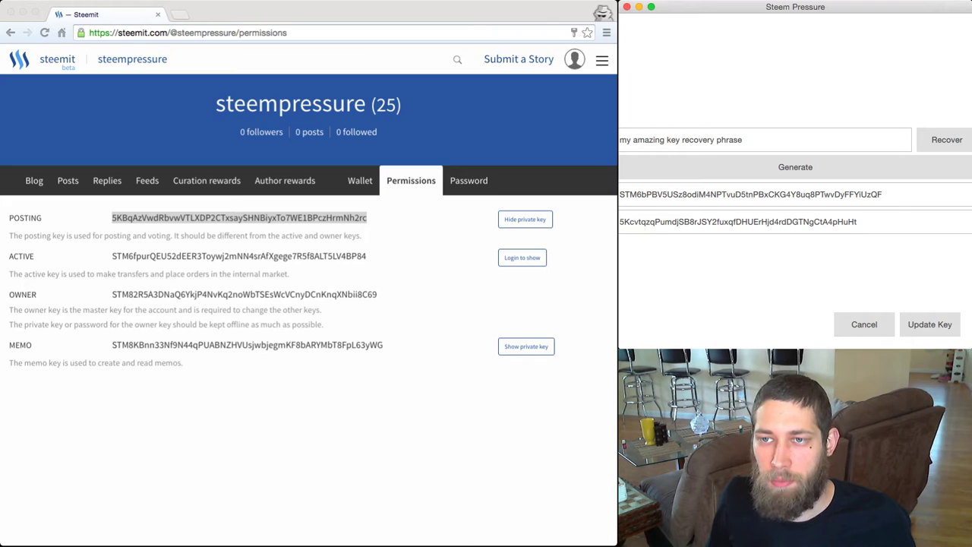
pyautogui.click(929, 324)
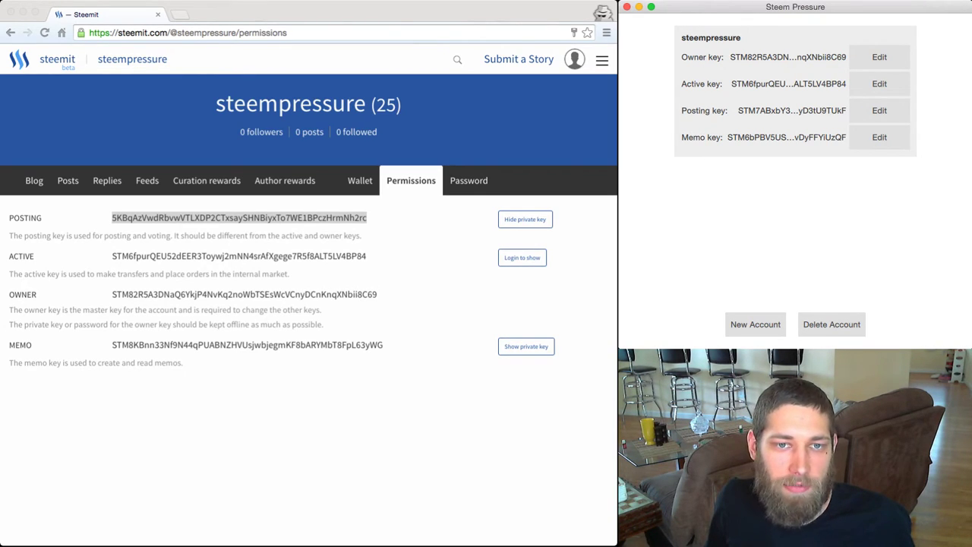
pyautogui.press('super+Tab')
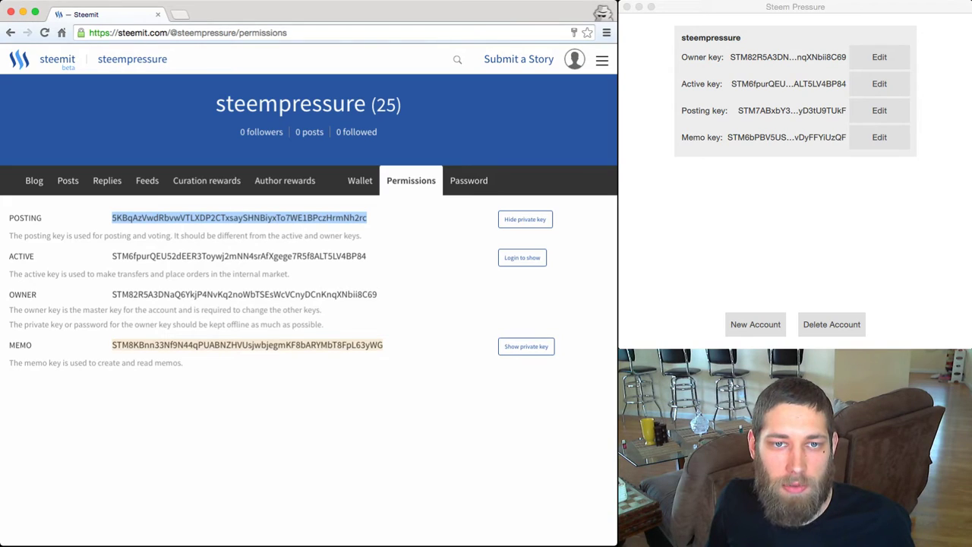
pyautogui.press('super+r')
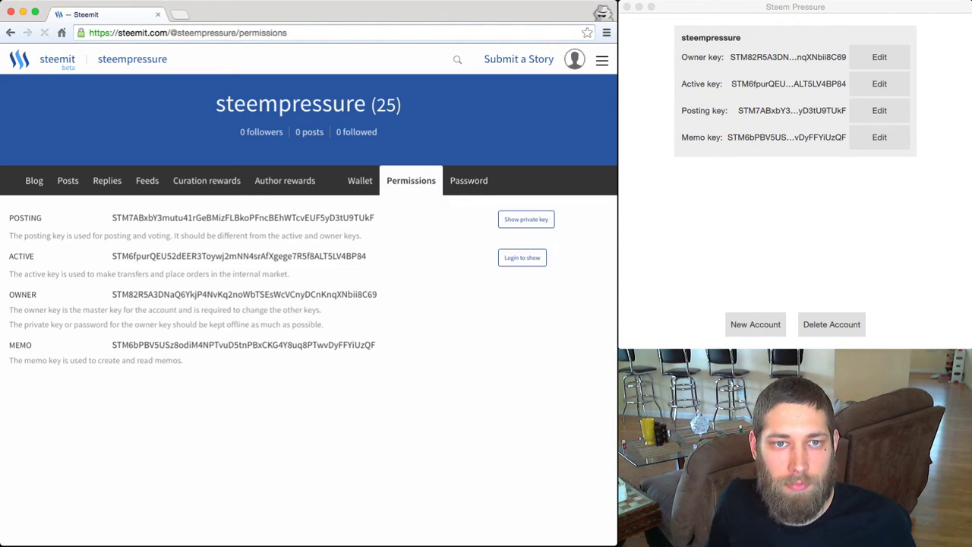
pyautogui.moveTo(375, 345); pyautogui.dragTo(354, 344)
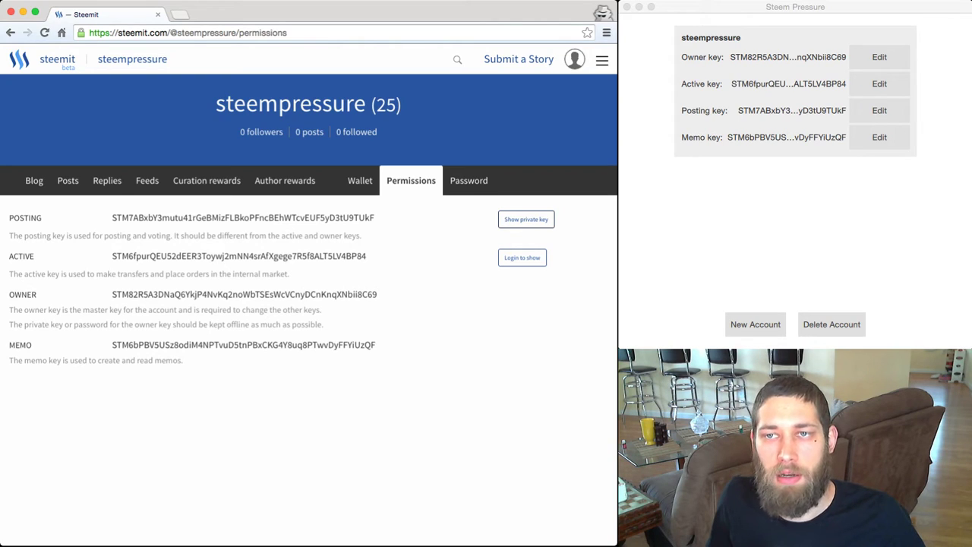
pyautogui.click(879, 110)
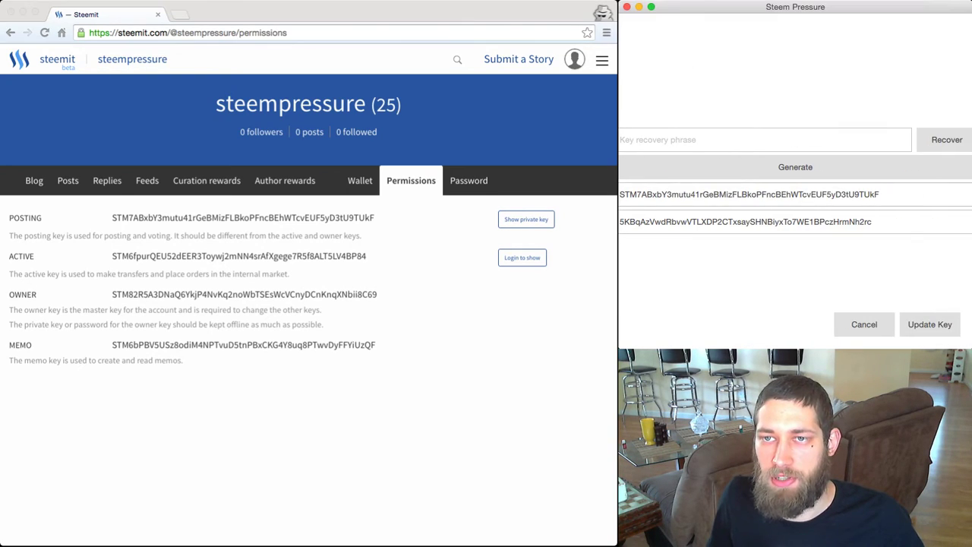
pyautogui.click(929, 325)
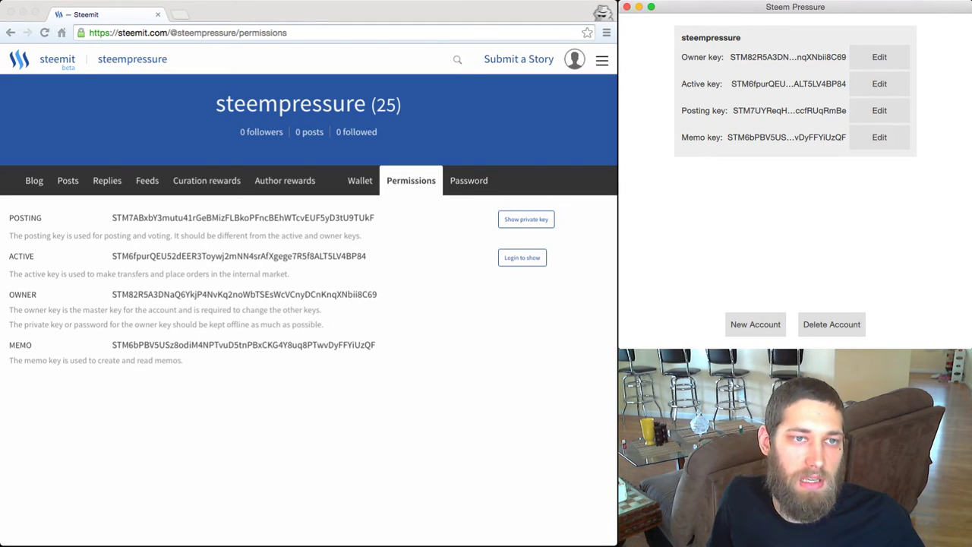
pyautogui.doubleClick(243, 218)
pyautogui.click(243, 228)
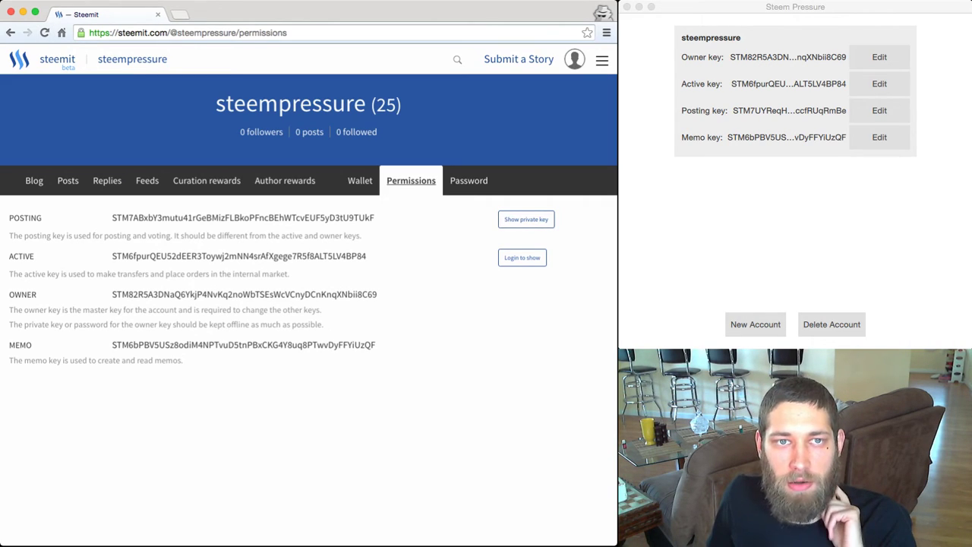
# Reload the Steemit permissions page to check for the updated posting key.
pyautogui.click(44, 32)
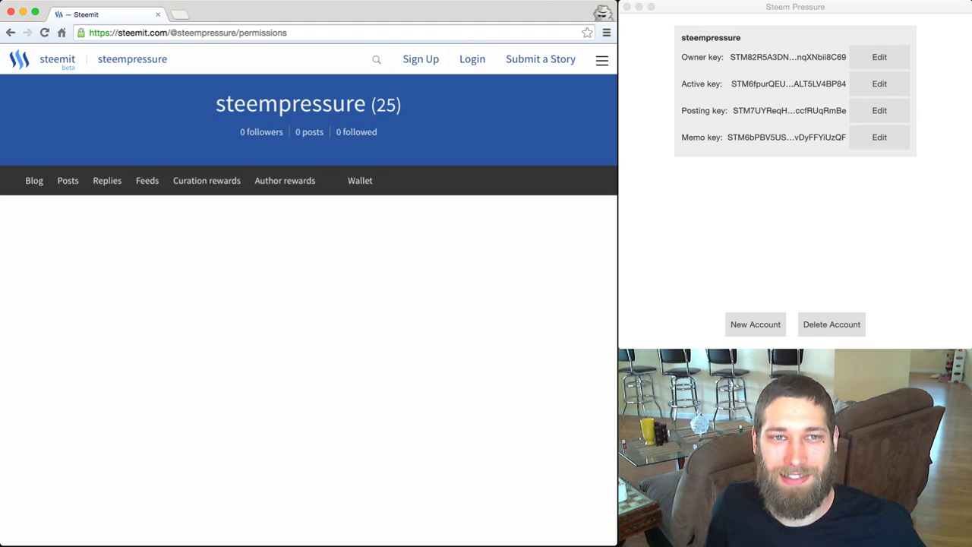
pyautogui.press('super+t')
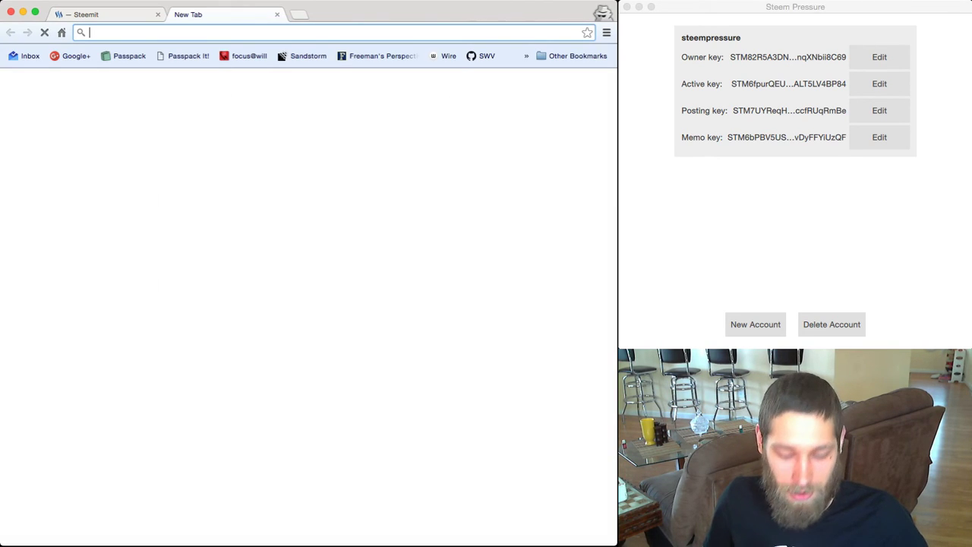
pyautogui.write('steemd.com/@')
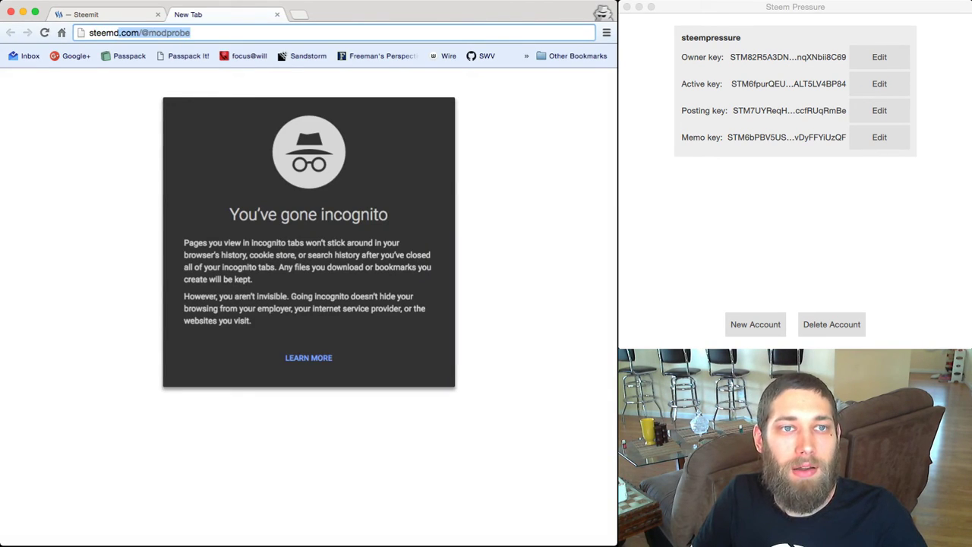
pyautogui.write('steem')
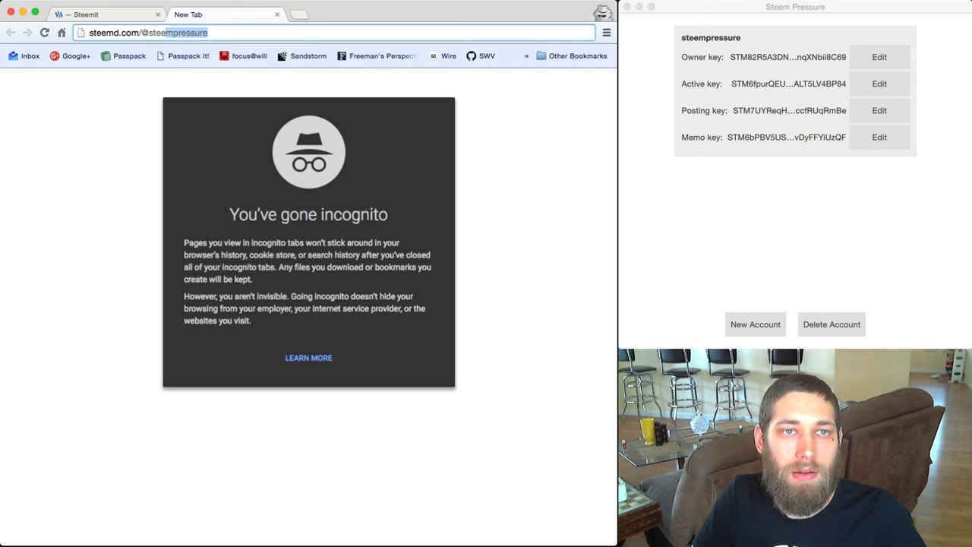
pyautogui.press('Return')
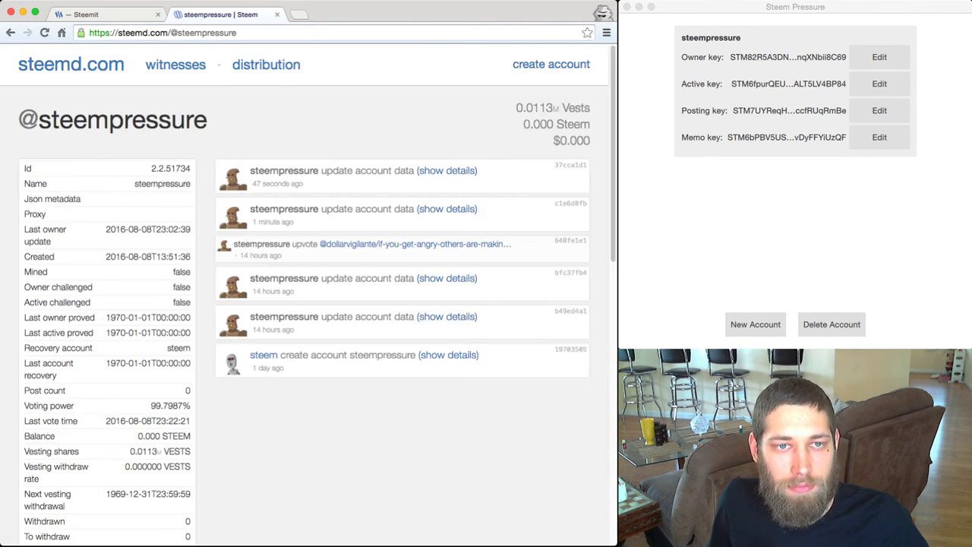
pyautogui.scroll(-2, 304, 303)
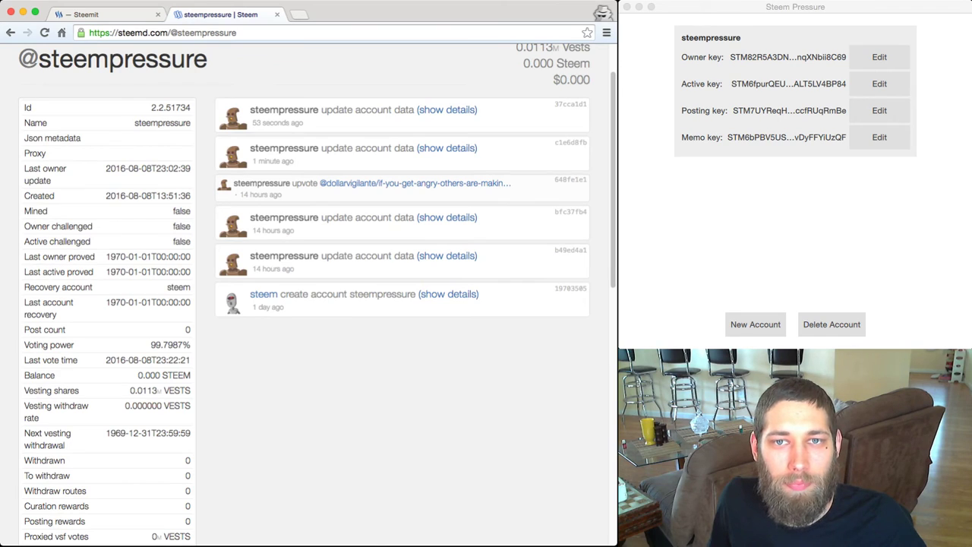
pyautogui.scroll(-3, 318, 294)
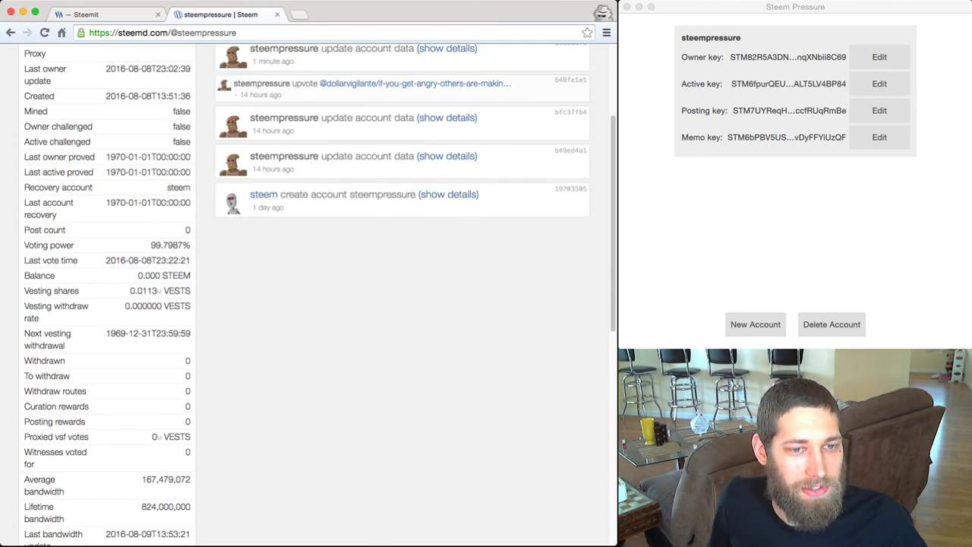
pyautogui.scroll(-10, 318, 294)
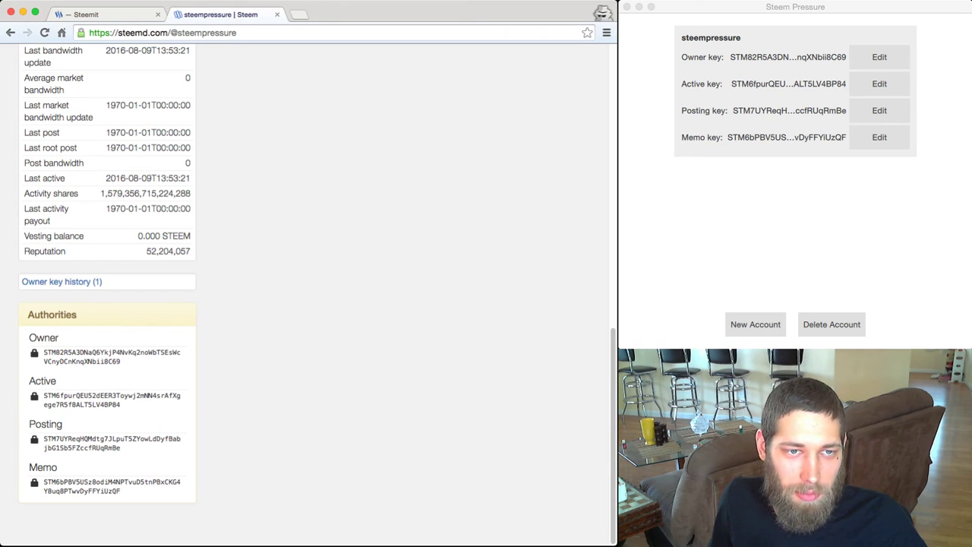
pyautogui.moveTo(43, 352); pyautogui.dragTo(122, 491)
pyautogui.click(227, 448)
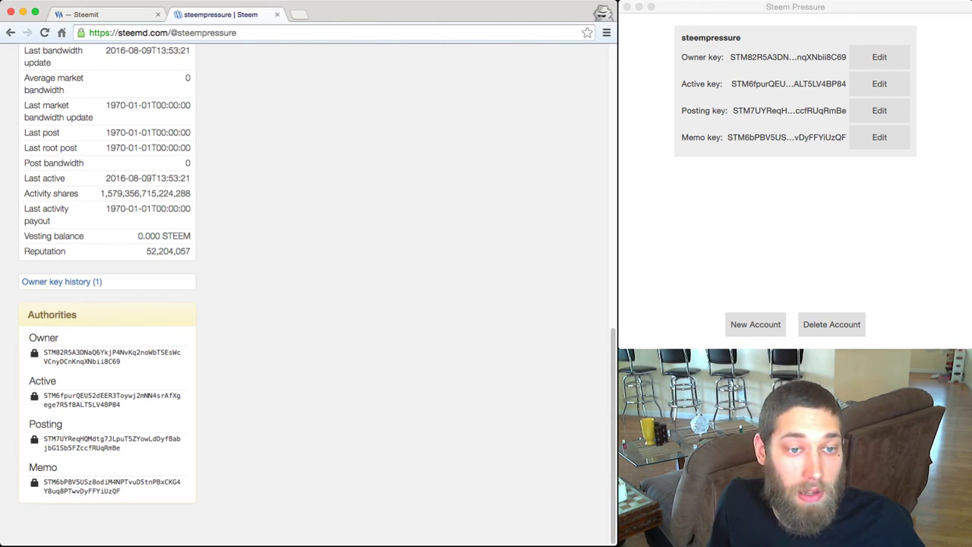
pyautogui.moveTo(101, 448); pyautogui.dragTo(121, 448)
pyautogui.click(129, 448)
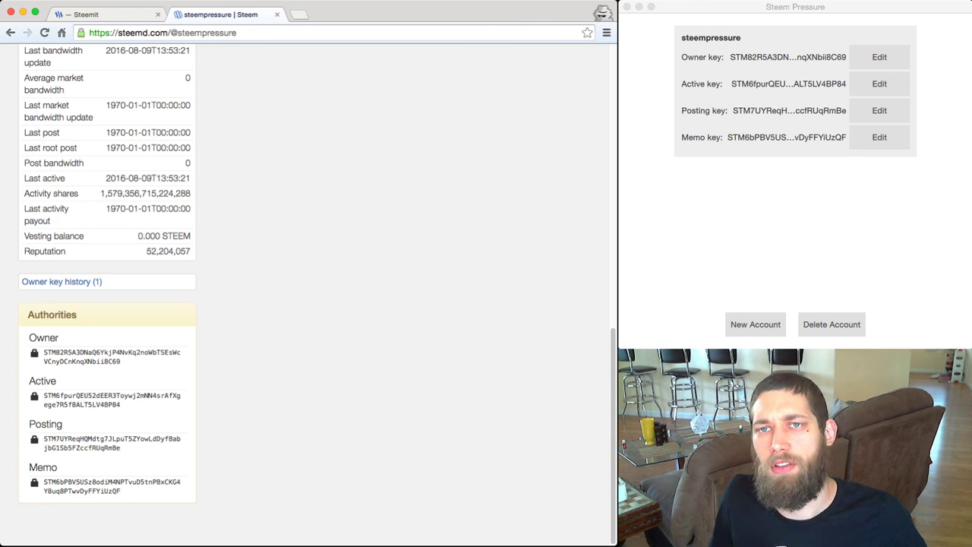
pyautogui.press('super+Tab')
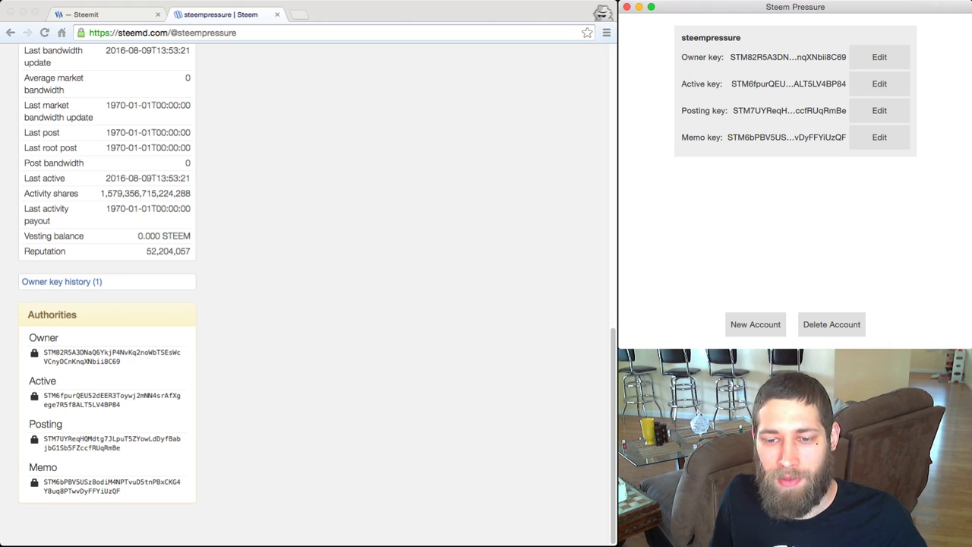